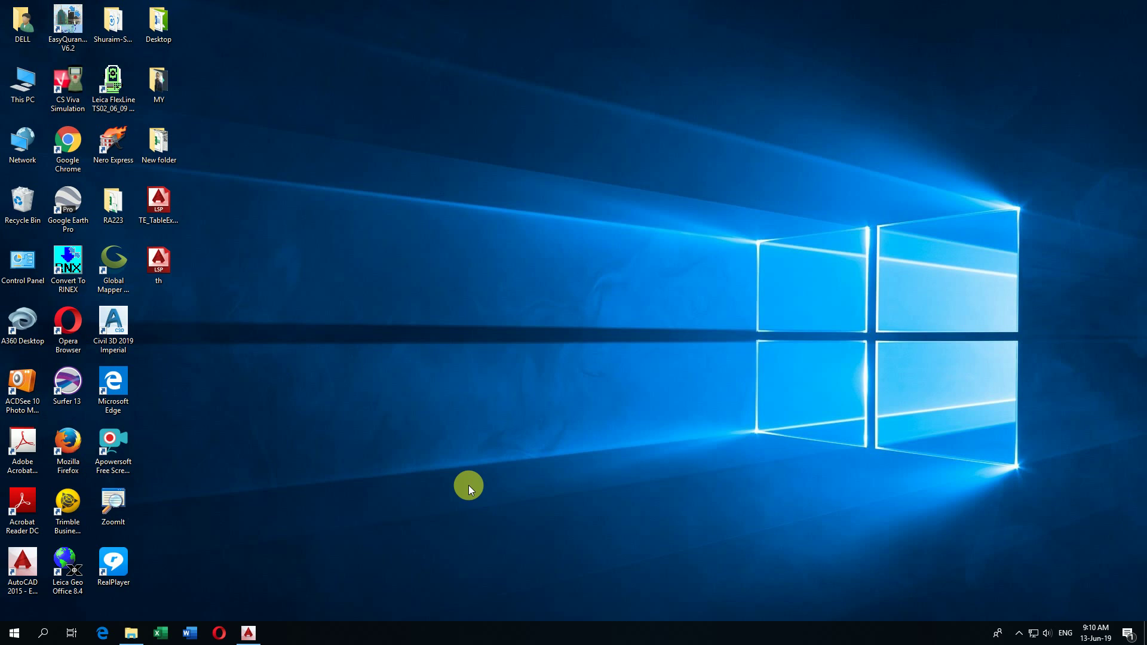
Restore the AutoCAD 2015 transition sample.dwg window from the taskbar.
click(249, 634)
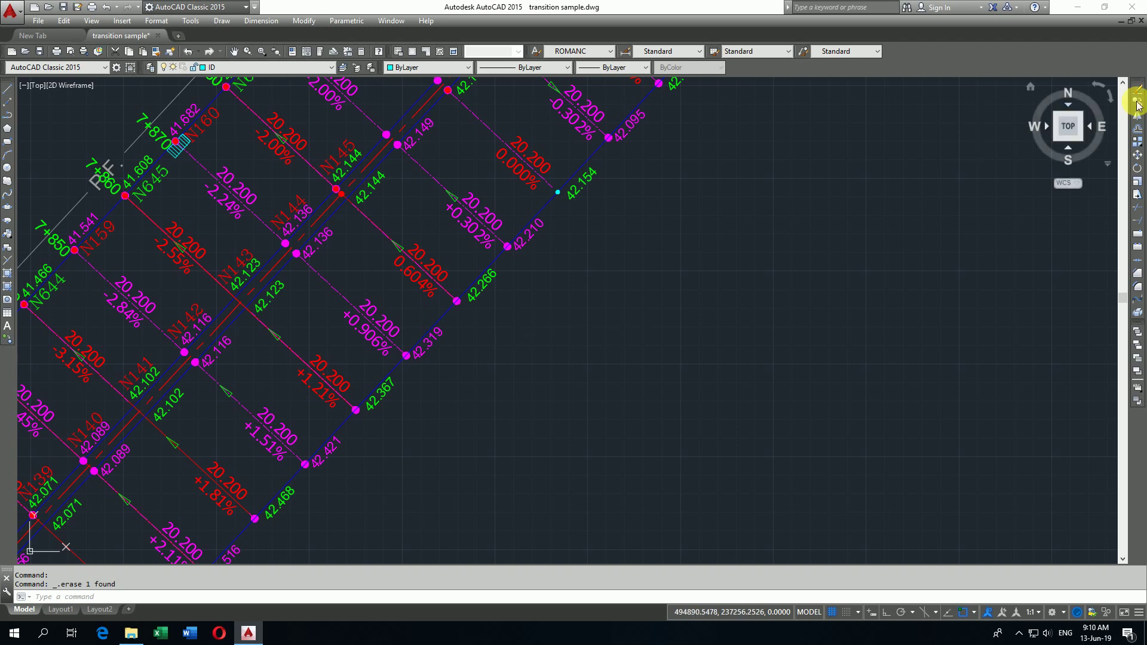
Restore AutoCAD down to a smaller window so the desktop shows beside it.
click(1080, 8)
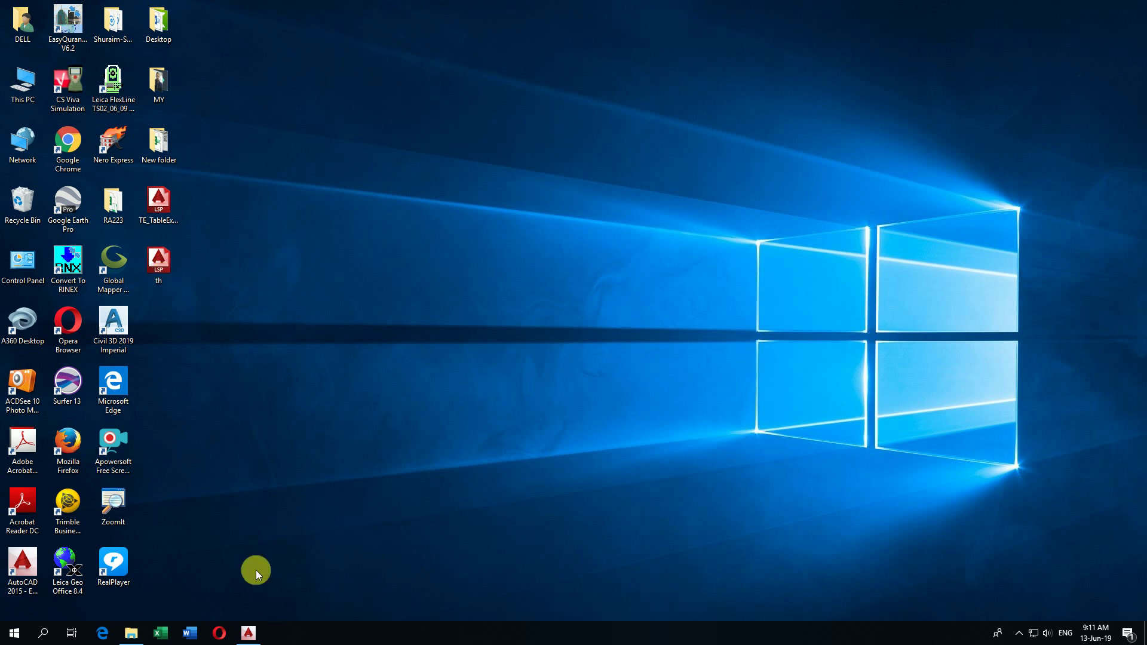
click(261, 631)
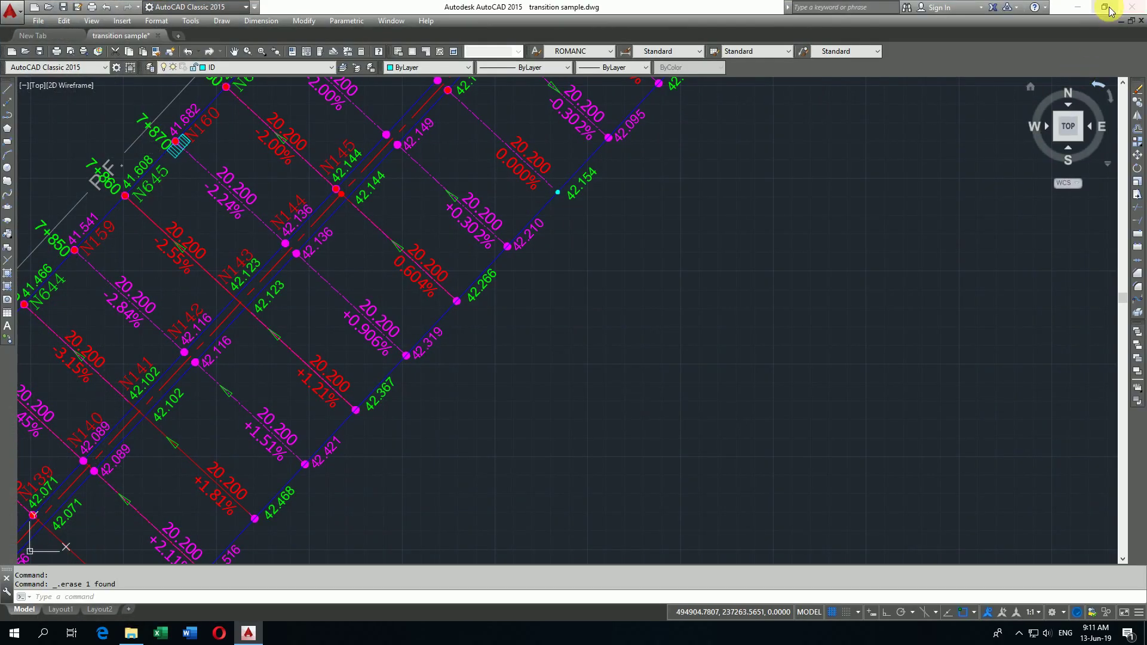
click(1104, 7)
Load th.lsp by dropping it from the desktop into the drawing.
click(144, 266)
drag(152, 264, 809, 349)
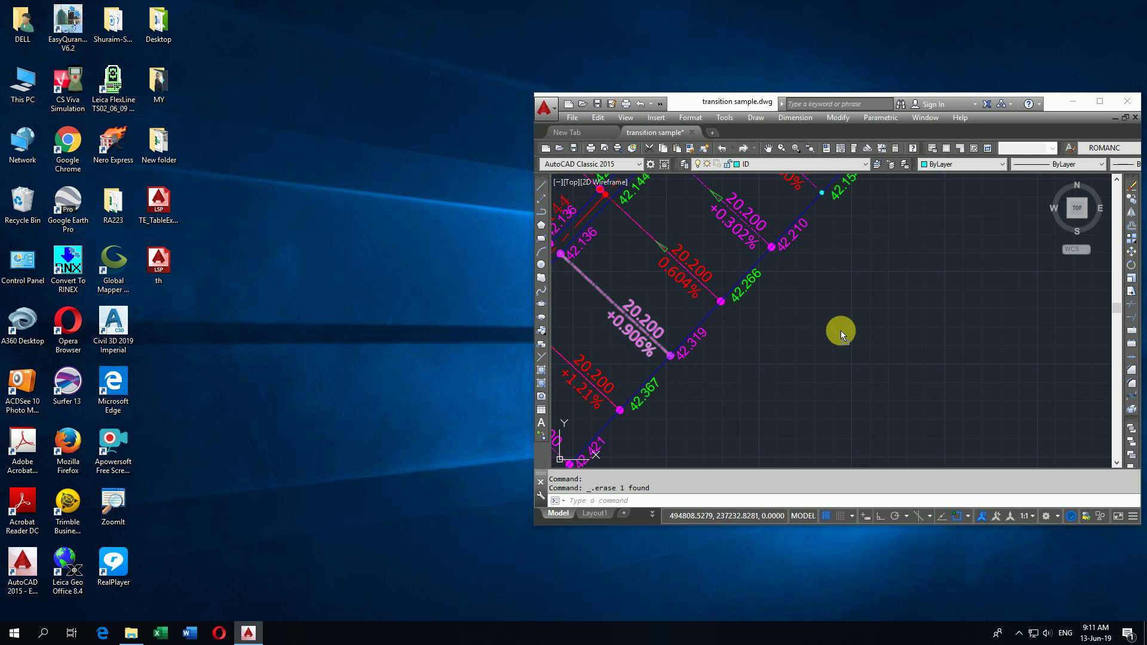
click(652, 511)
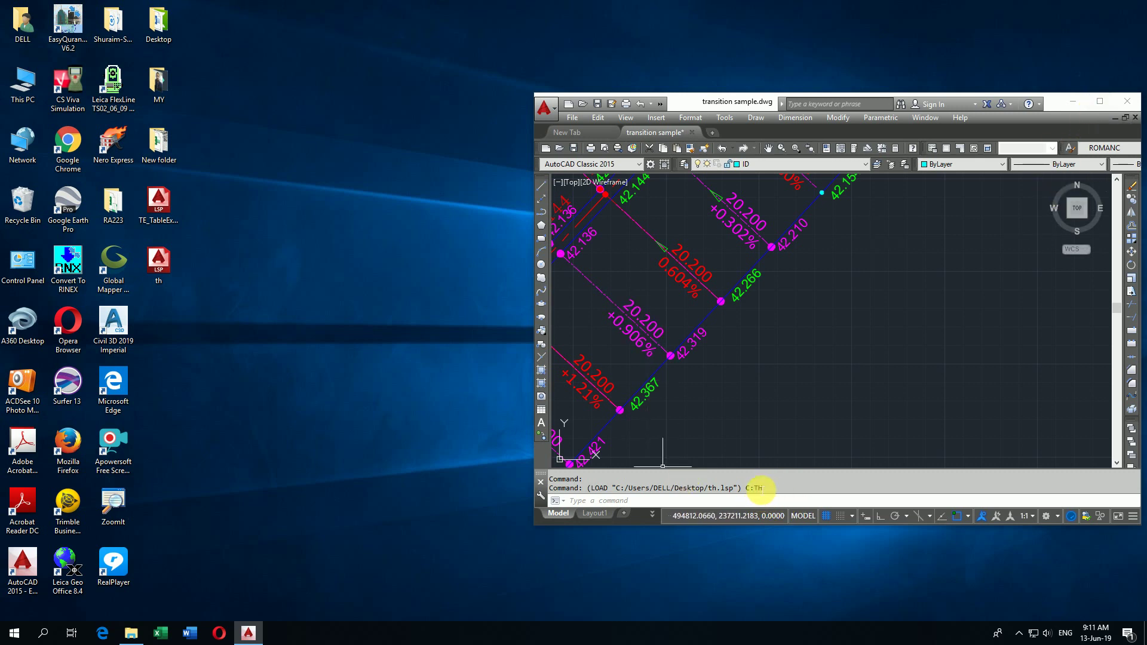
Run TH with text height 1, table corner right of the stations, rotation 0, start number 1.
click(664, 507)
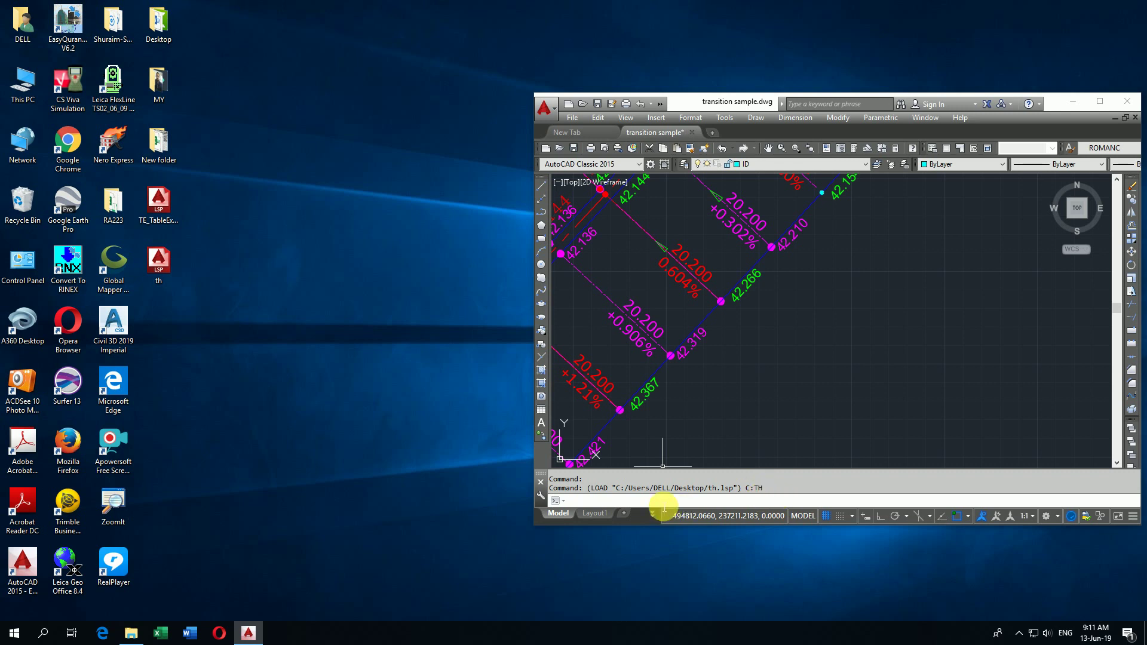
text(th)
key(Return)
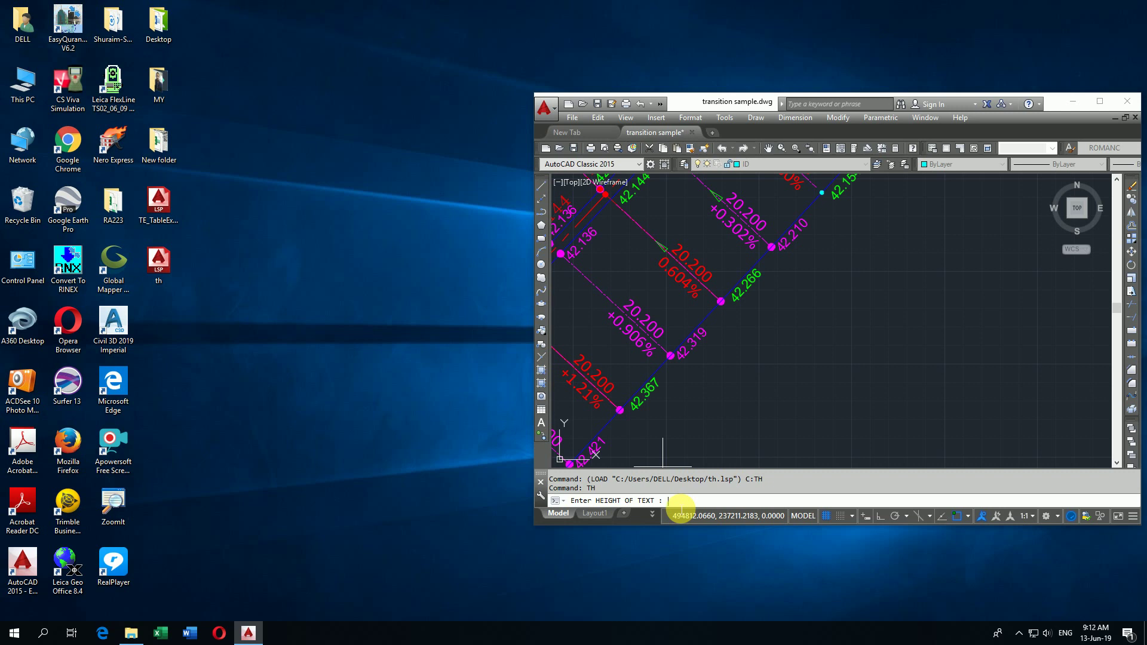
text(1)
key(Return)
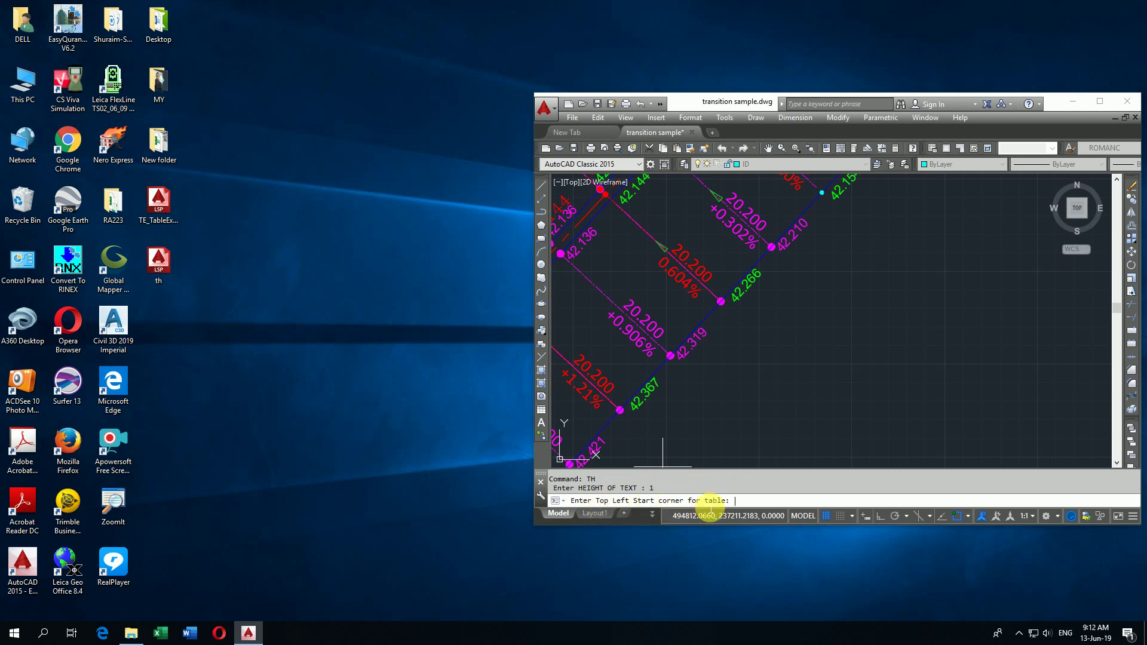
scroll(980, 239, down, 5)
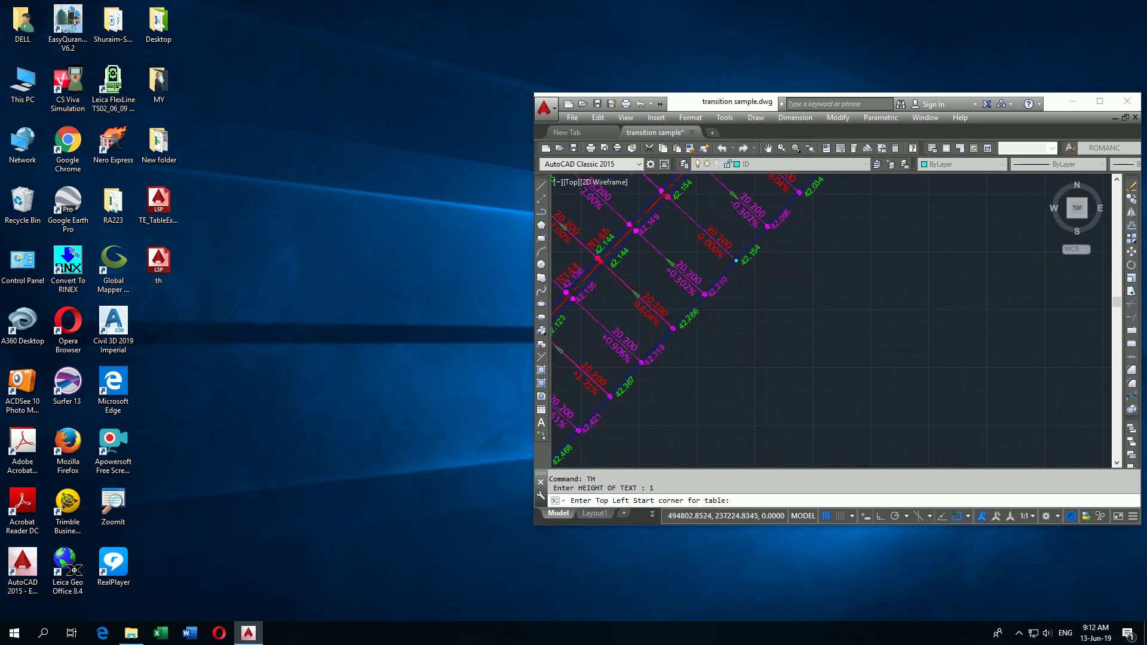
click(902, 273)
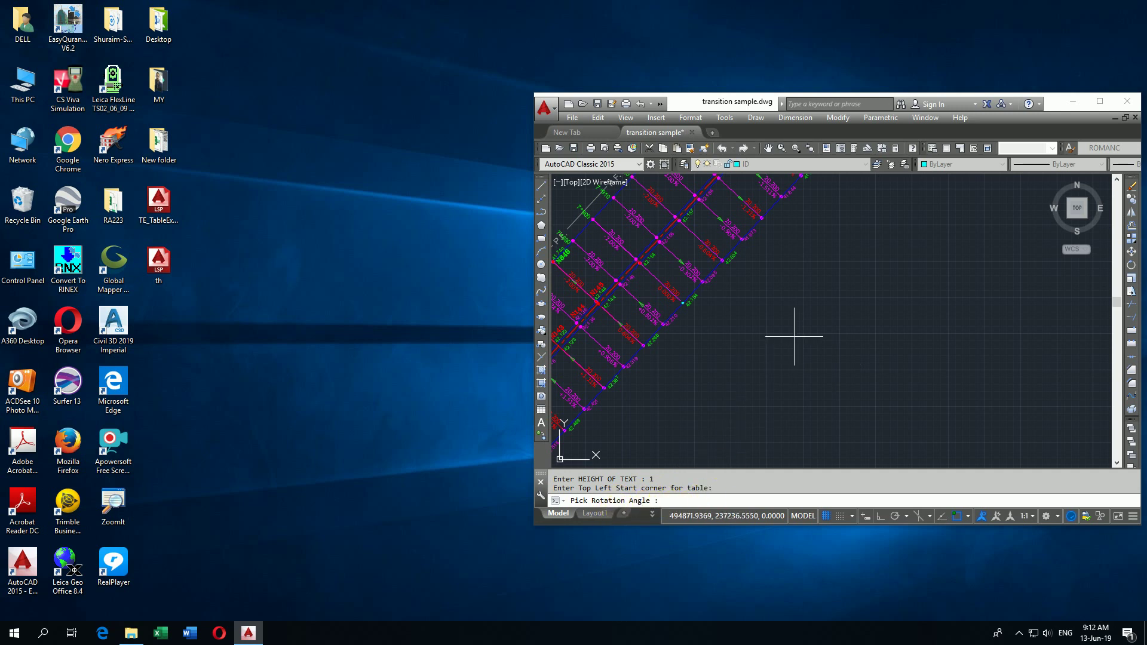
text(0)
key(Return)
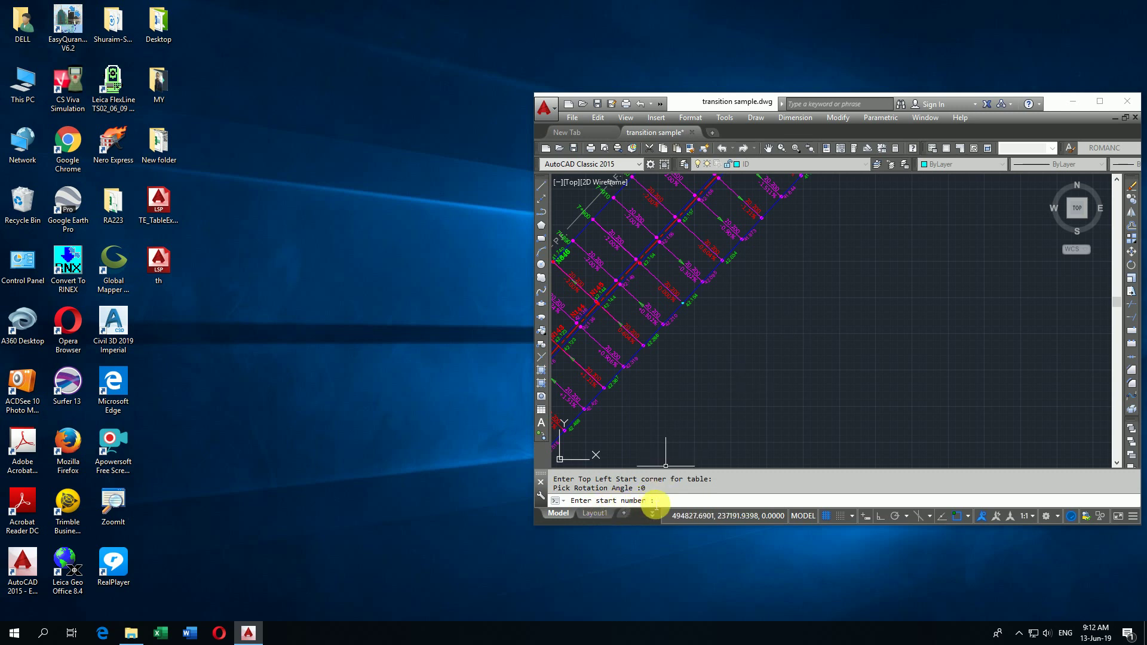
text(1)
key(Return)
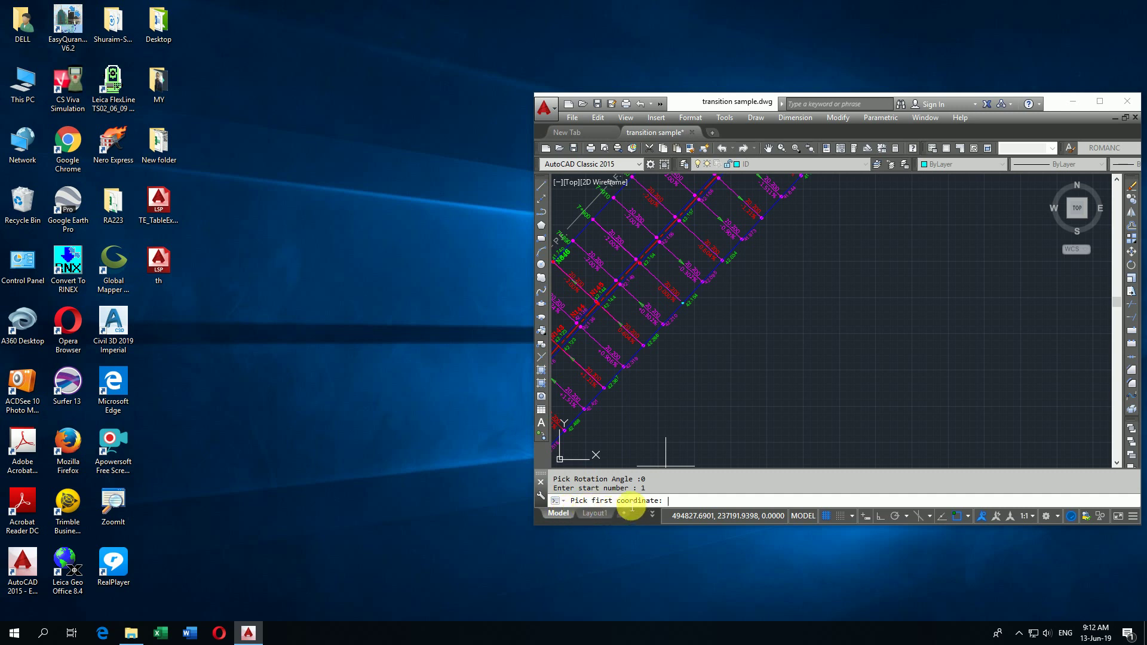
Pick the first five nodes as points: 42.367, 42.319, 42.266, 42.210 and 42.154.
scroll(630, 384, up, 6)
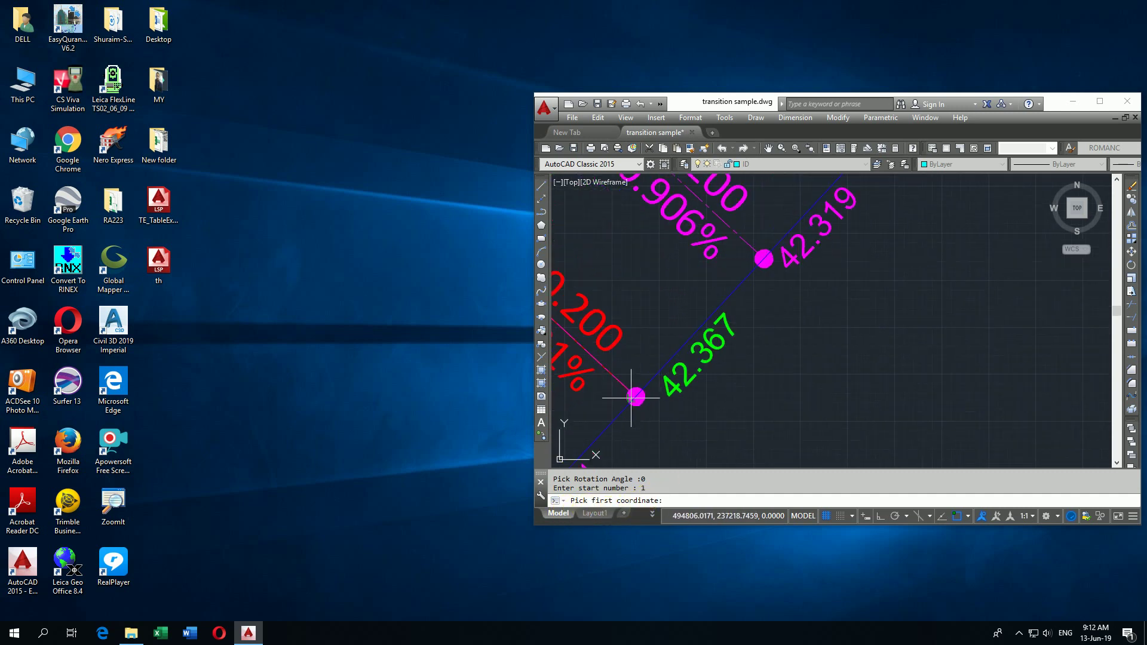
click(638, 396)
scroll(625, 420, down, 2)
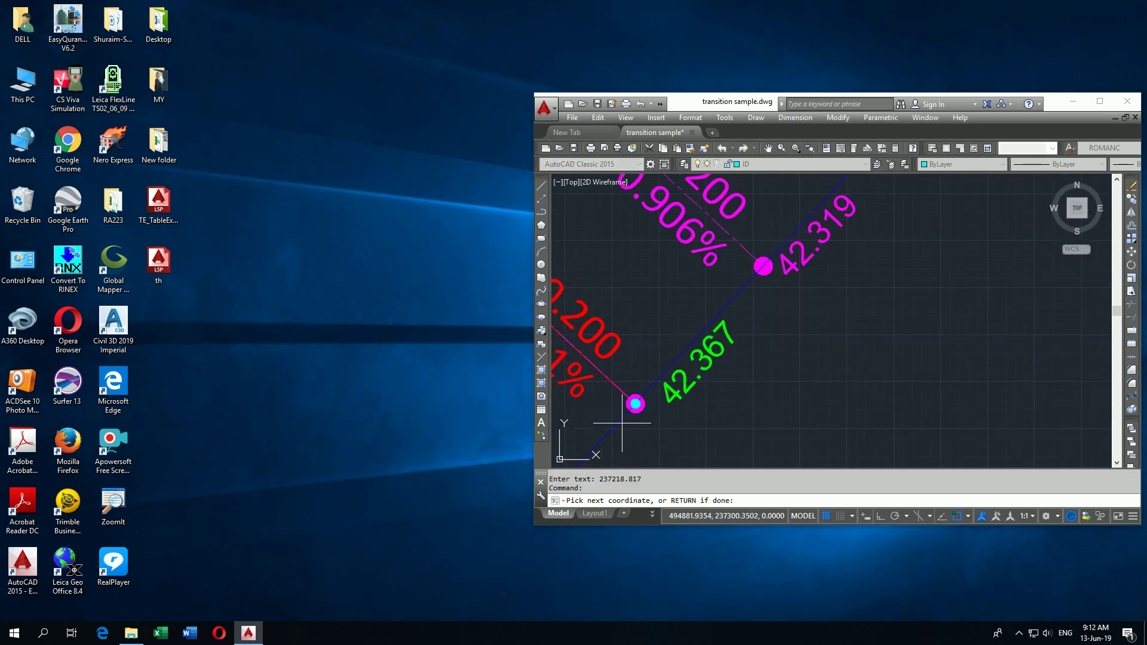
scroll(625, 412, down, 5)
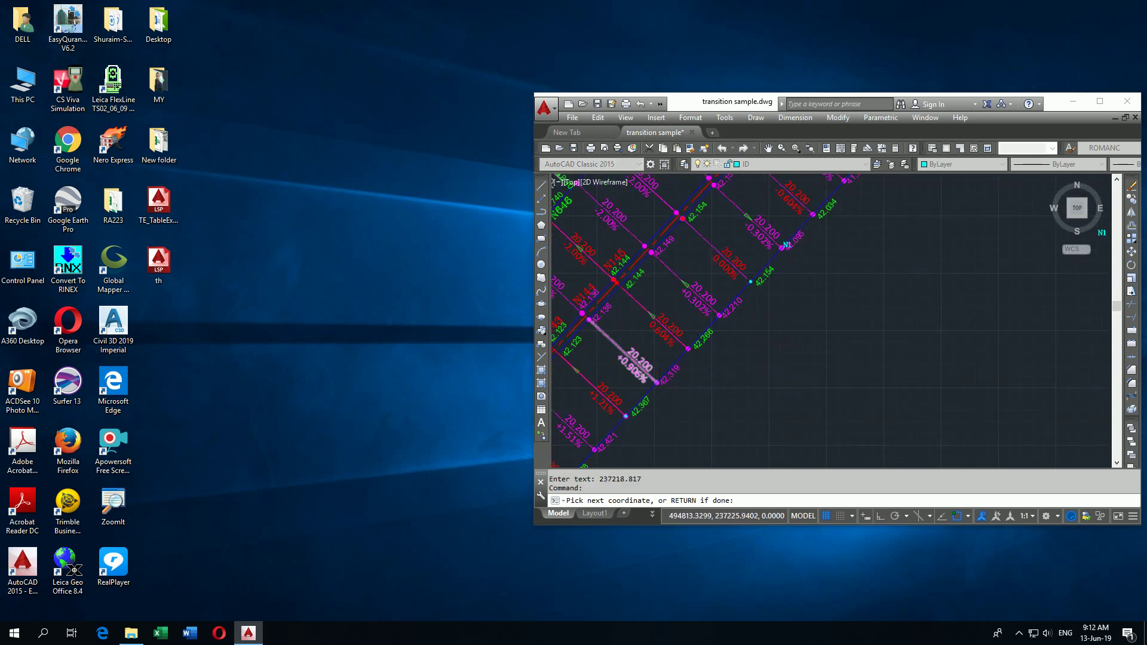
scroll(657, 385, up, 5)
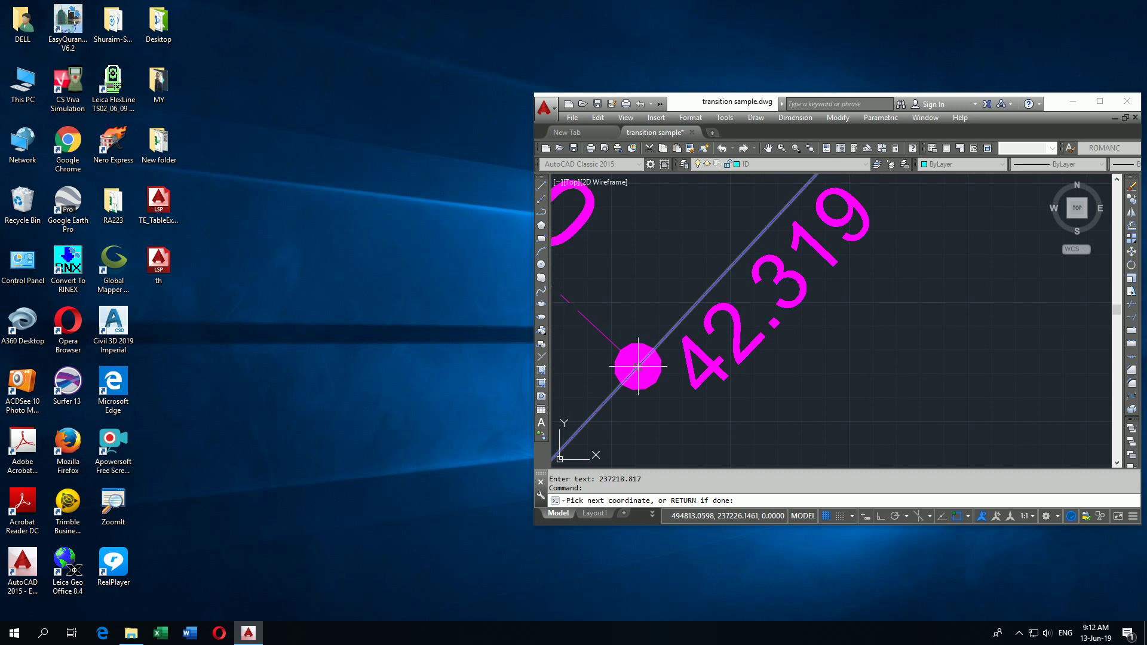
click(638, 366)
scroll(628, 388, down, 5)
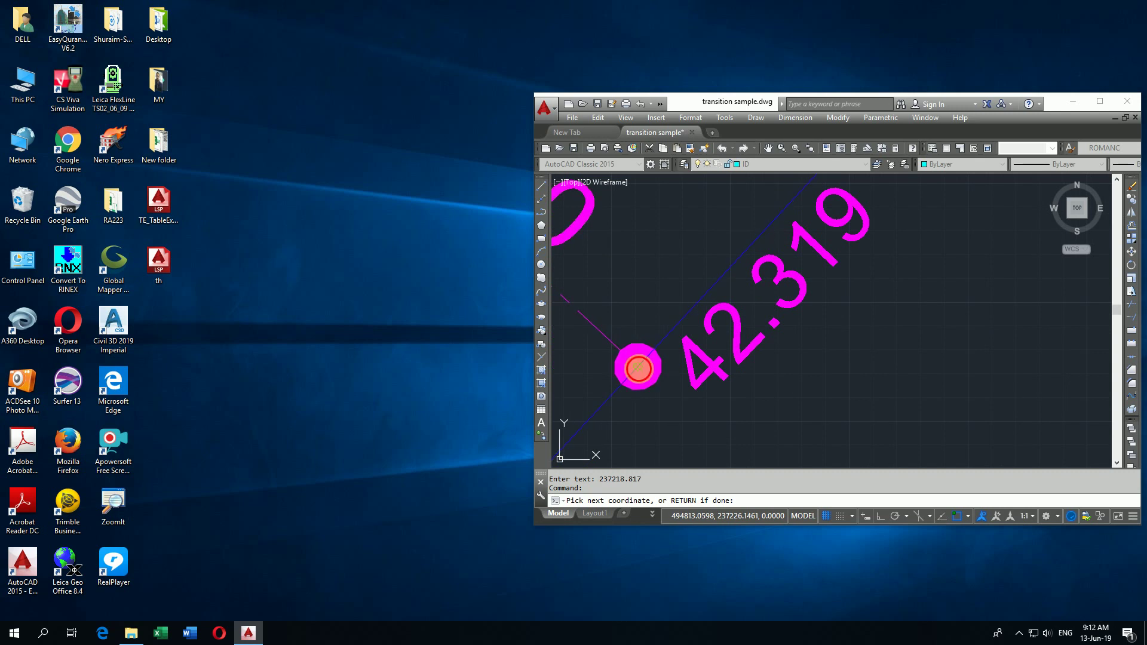
scroll(638, 391, up, 5)
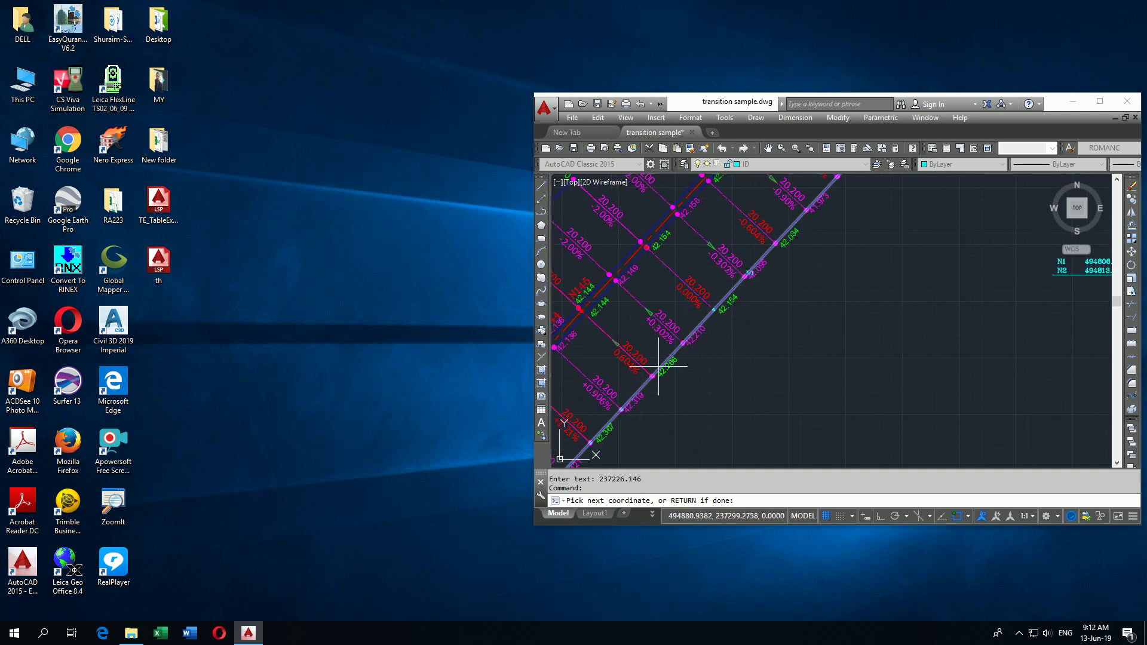
click(638, 392)
scroll(638, 391, down, 5)
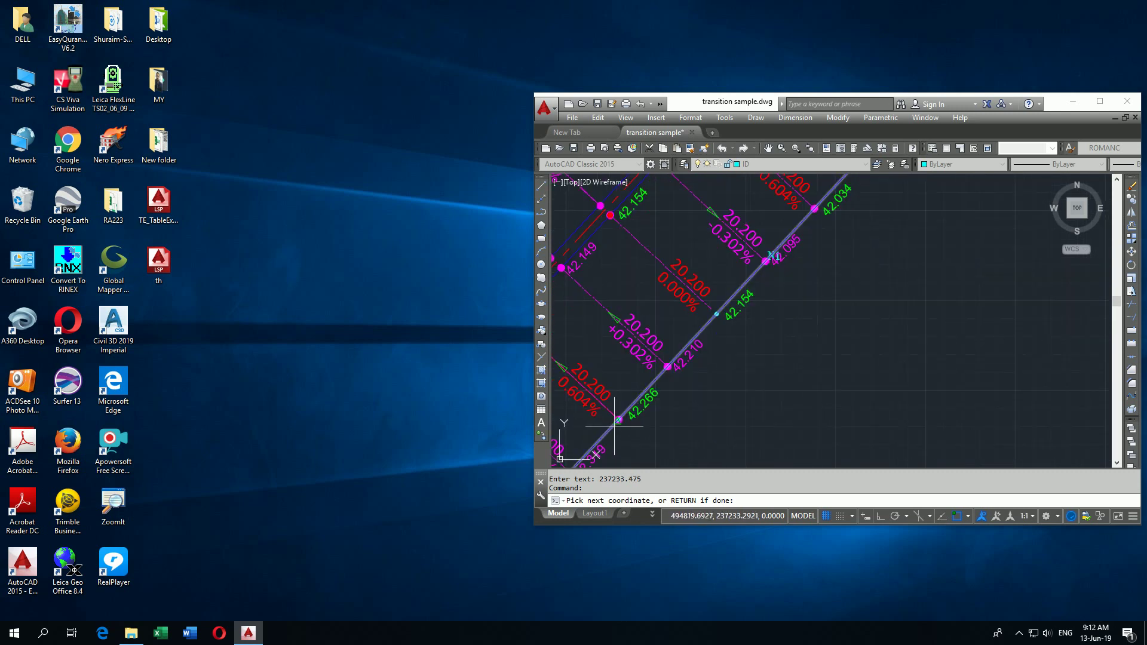
scroll(658, 372, up, 5)
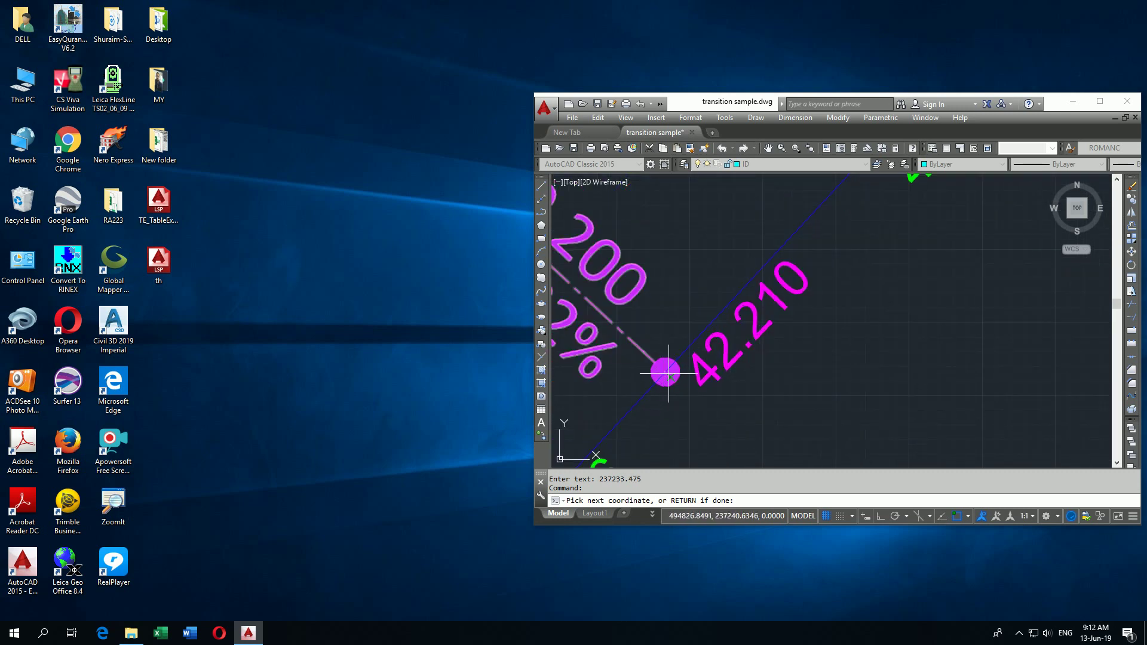
click(665, 372)
scroll(634, 397, down, 5)
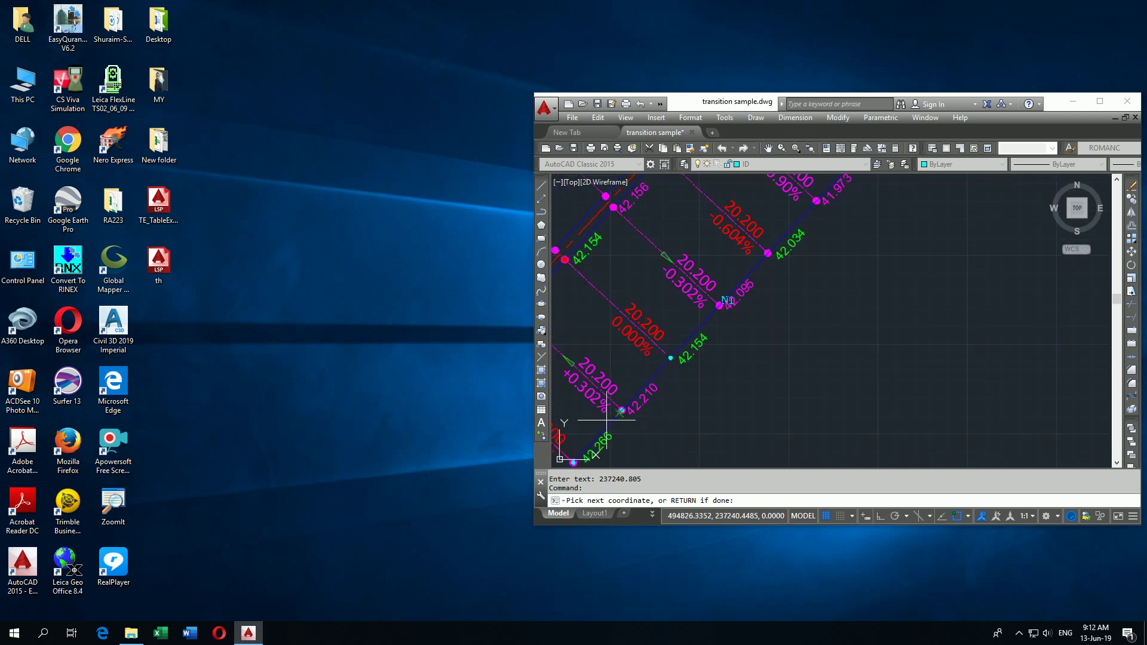
scroll(661, 358, up, 5)
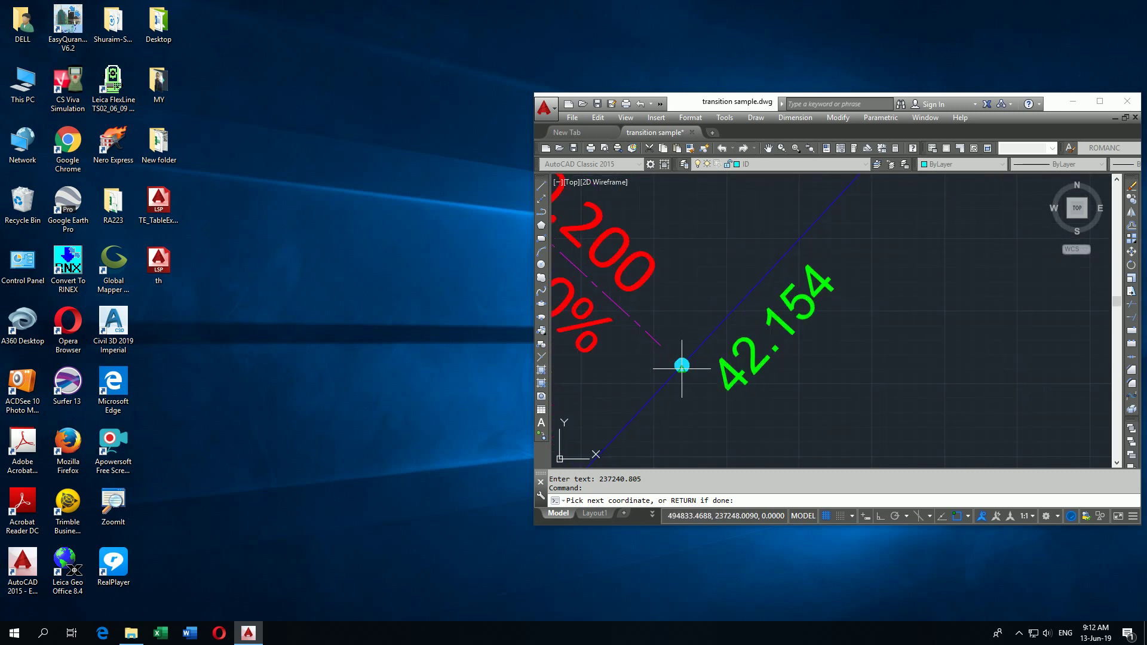
scroll(681, 367, up, 3)
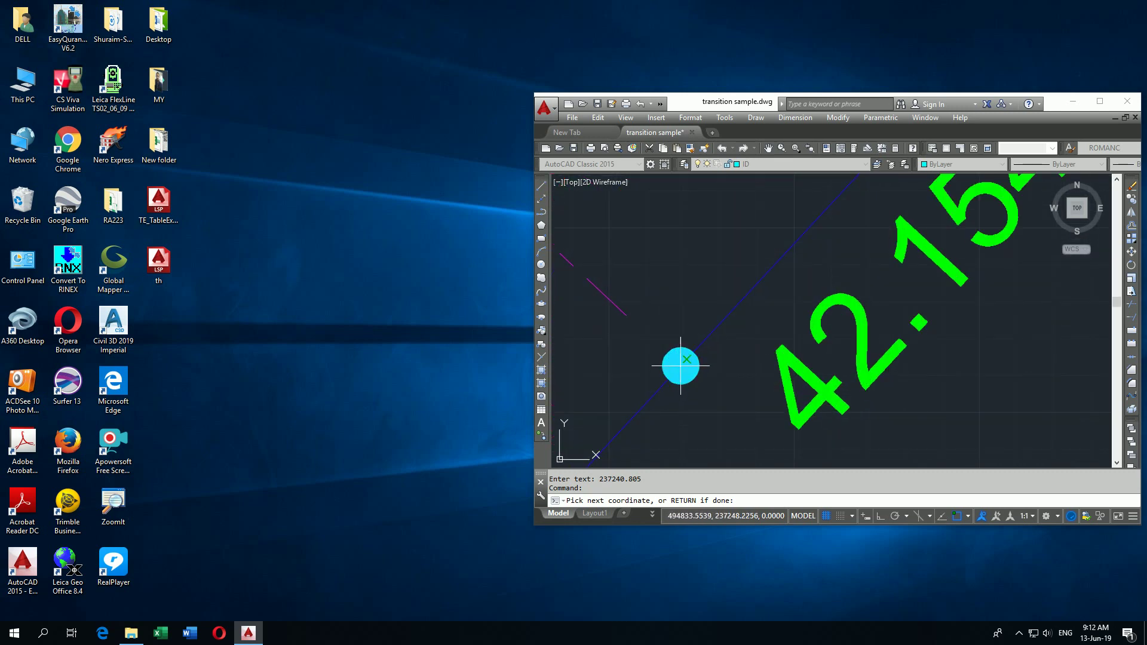
click(679, 366)
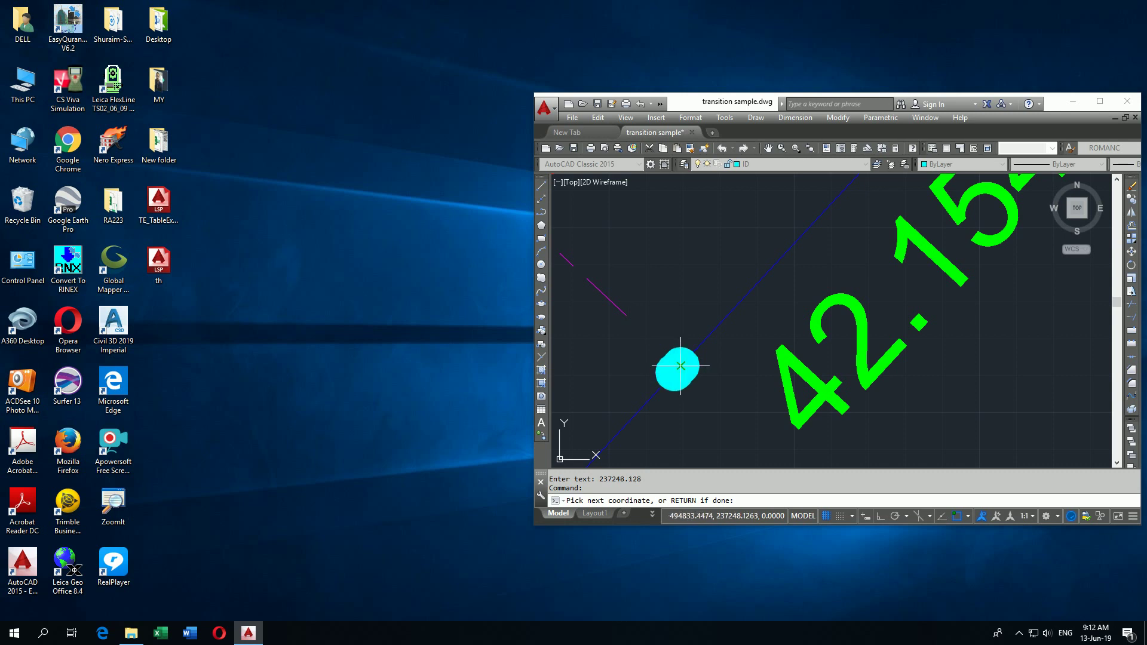
Pick nodes 42.095, 42.034, 41.973, 41.973 and 41.844 as N6–N10, then finish the table.
scroll(575, 436, down, 2)
scroll(635, 373, down, 3)
scroll(624, 388, up, 3)
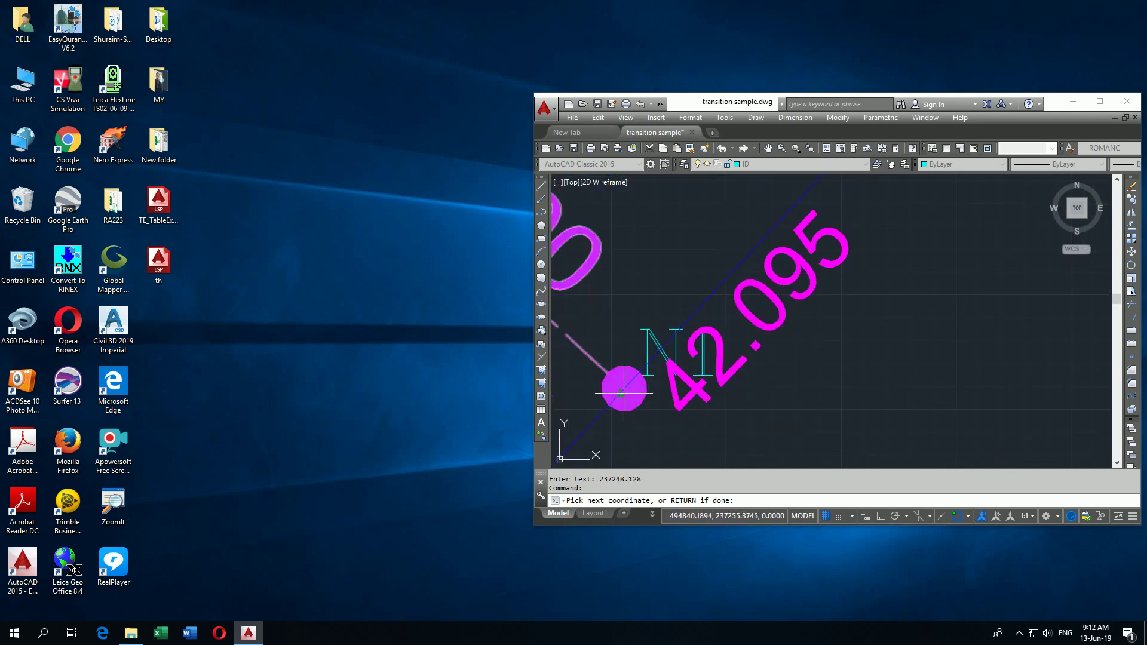
click(624, 389)
scroll(621, 392, down, 3)
scroll(680, 317, up, 3)
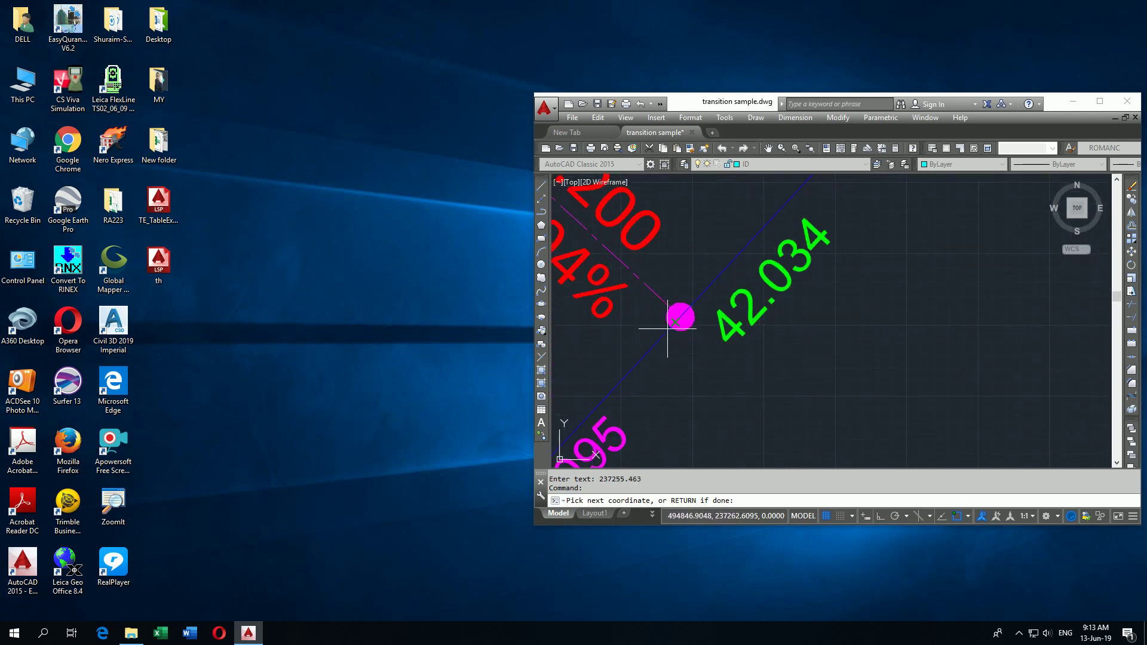
click(680, 317)
scroll(679, 315, down, 3)
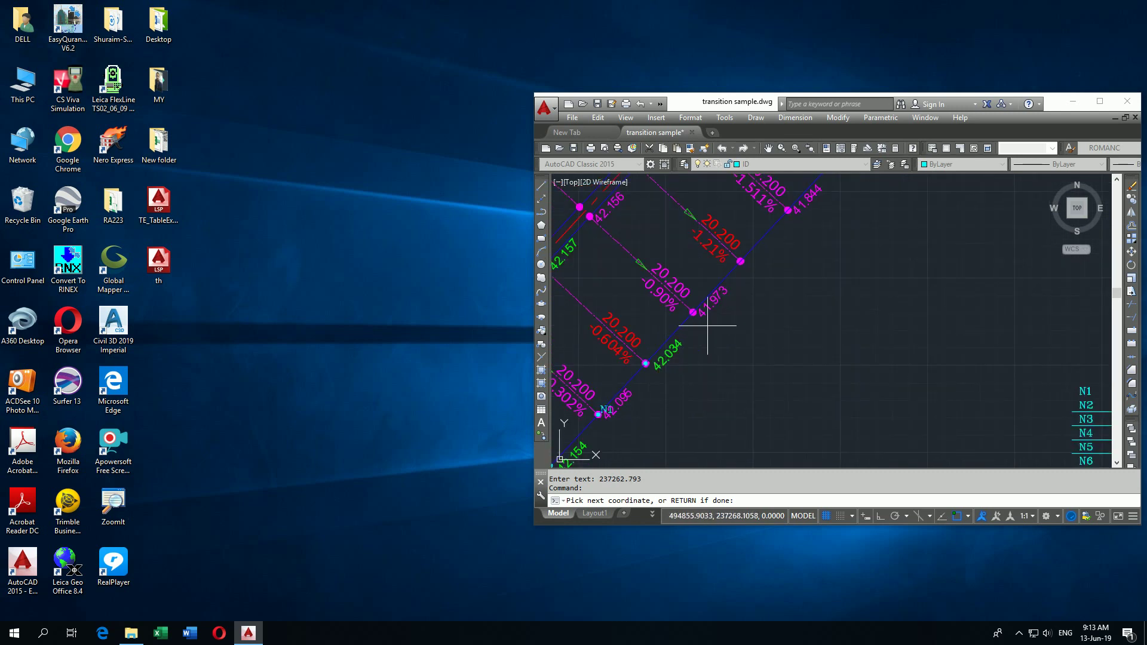
scroll(696, 311, up, 4)
click(692, 314)
scroll(645, 357, down, 5)
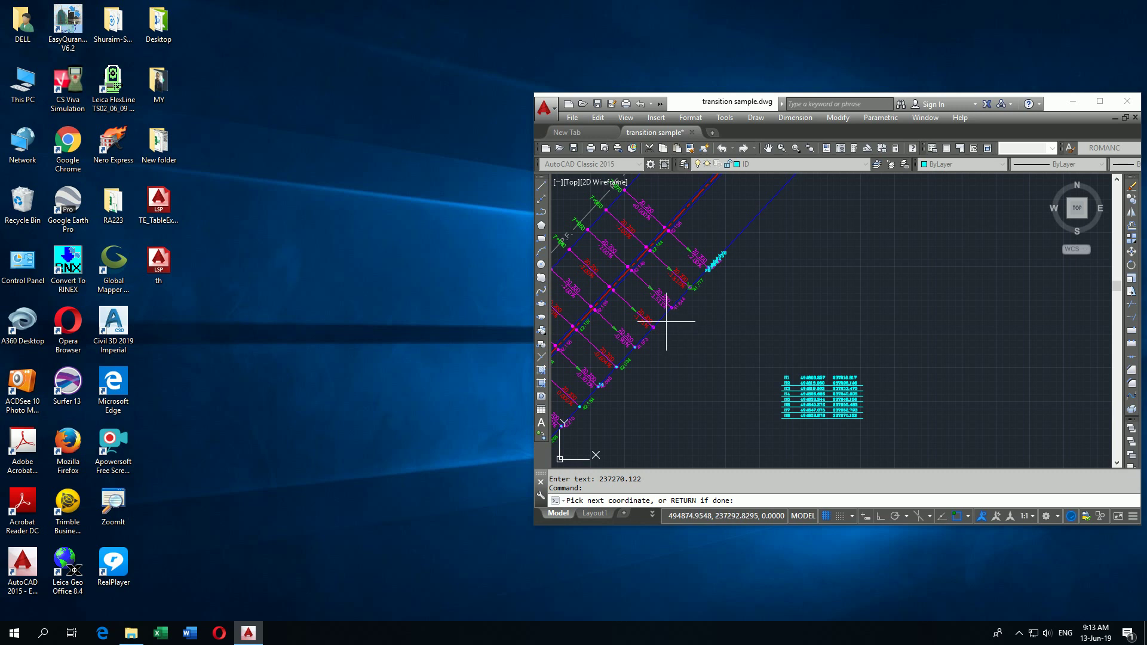
scroll(647, 331, up, 2)
scroll(643, 330, up, 4)
click(635, 325)
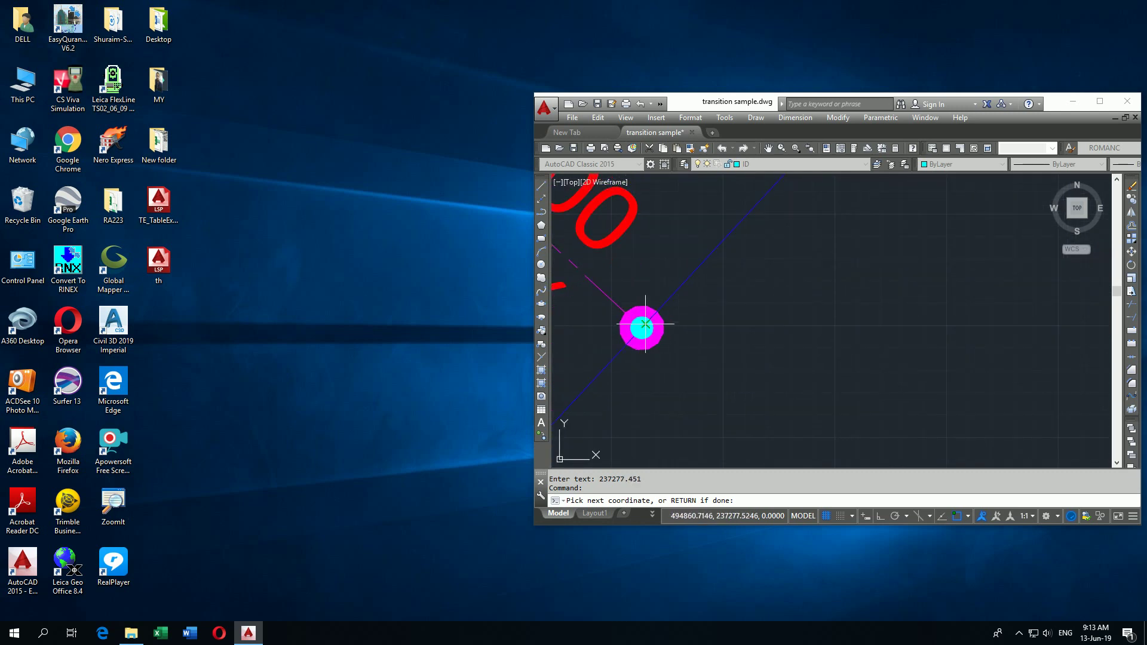
scroll(621, 347, down, 2)
scroll(678, 295, up, 3)
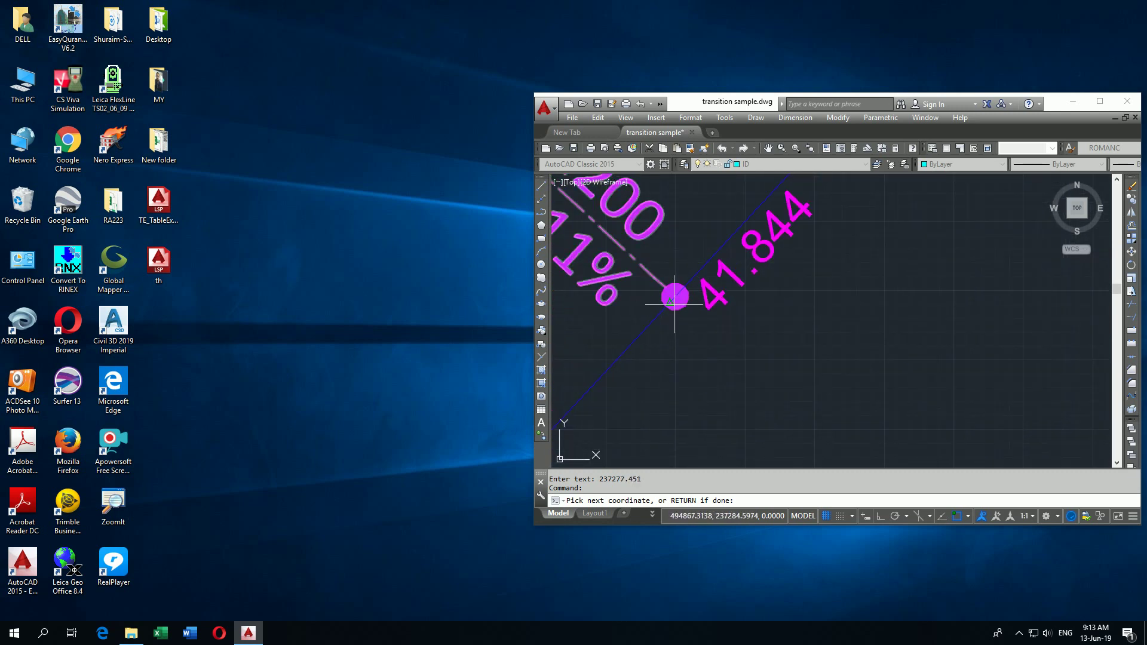
click(675, 295)
scroll(657, 305, down, 4)
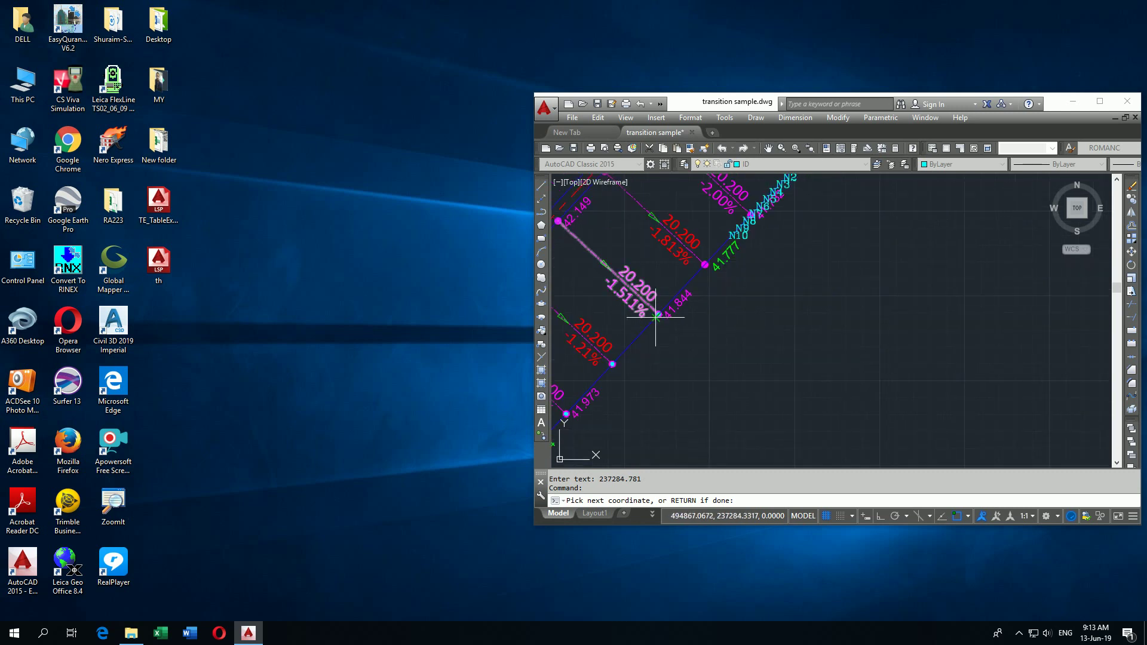
scroll(767, 425, up, 3)
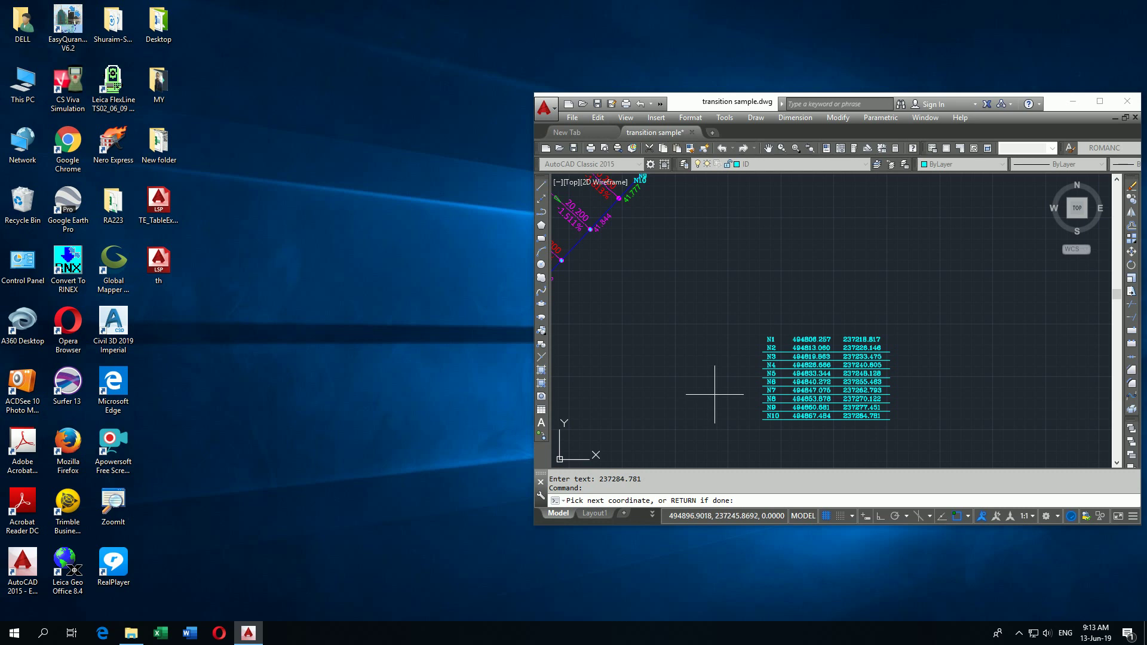
key(Return)
scroll(874, 391, up, 4)
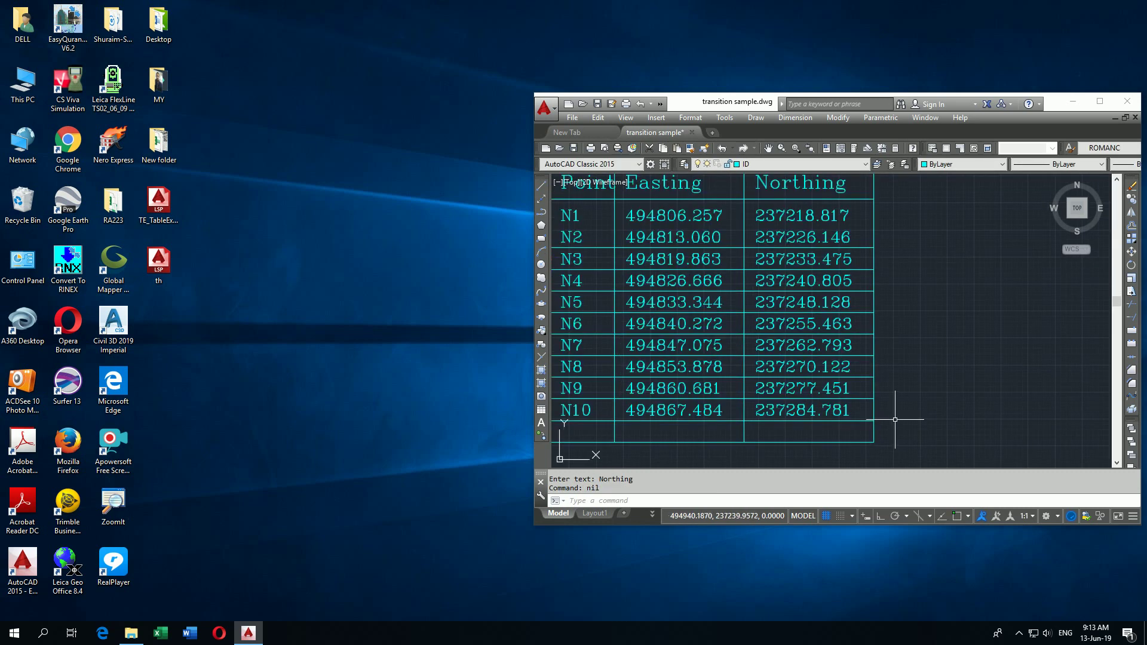
scroll(890, 359, down, 2)
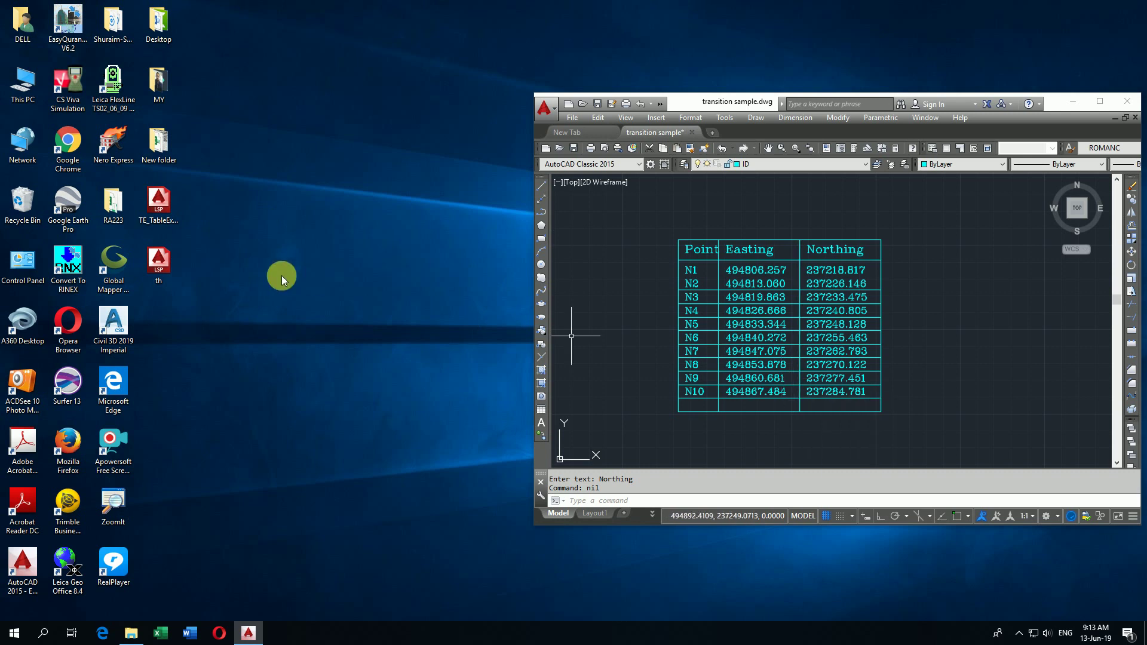
Load TE_TableExport.lsp into the drawing, allowing it past the security warning.
drag(155, 210, 785, 370)
drag(933, 369, 933, 369)
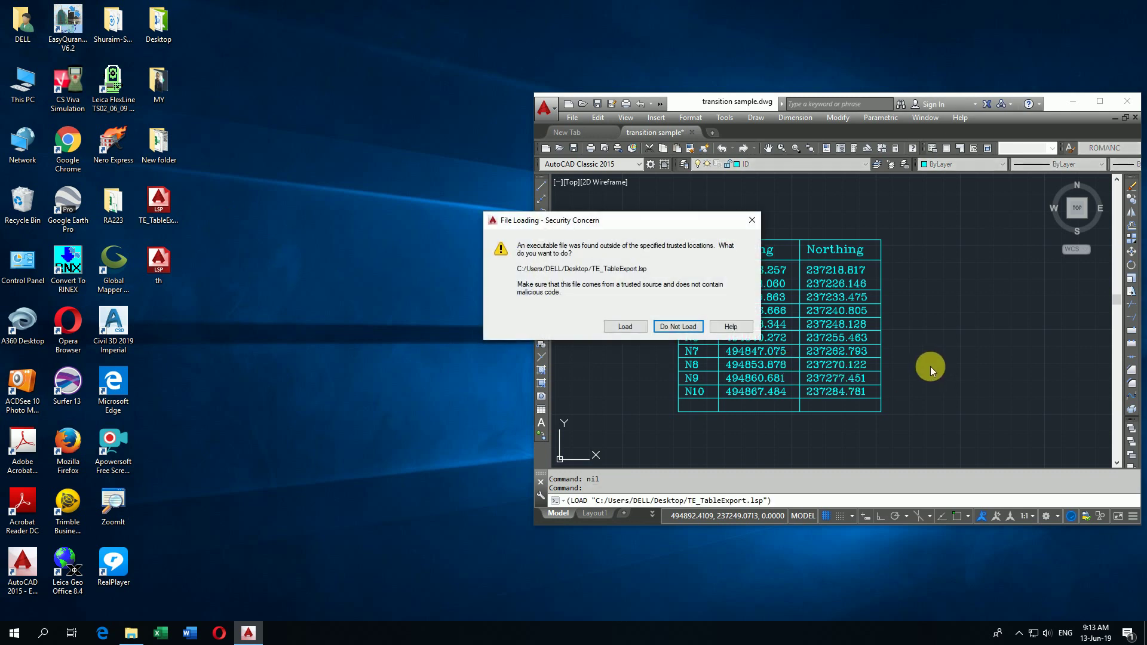
click(626, 328)
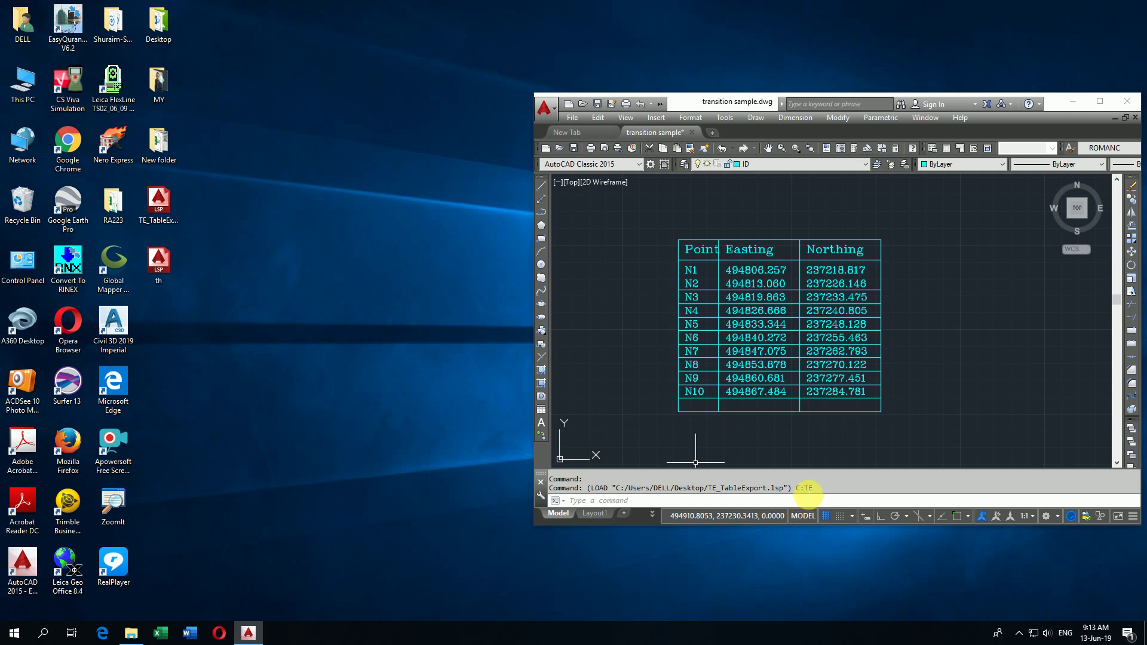
Run TE and window-select the whole point table to export it to Excel.
click(736, 502)
text(te)
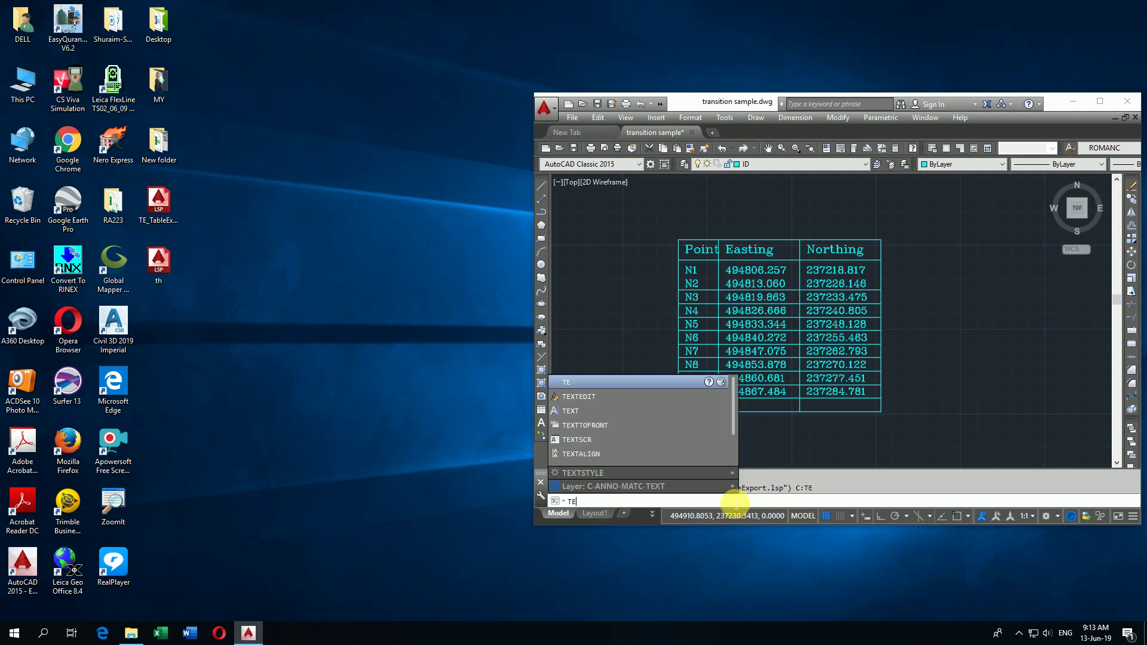
key(Return)
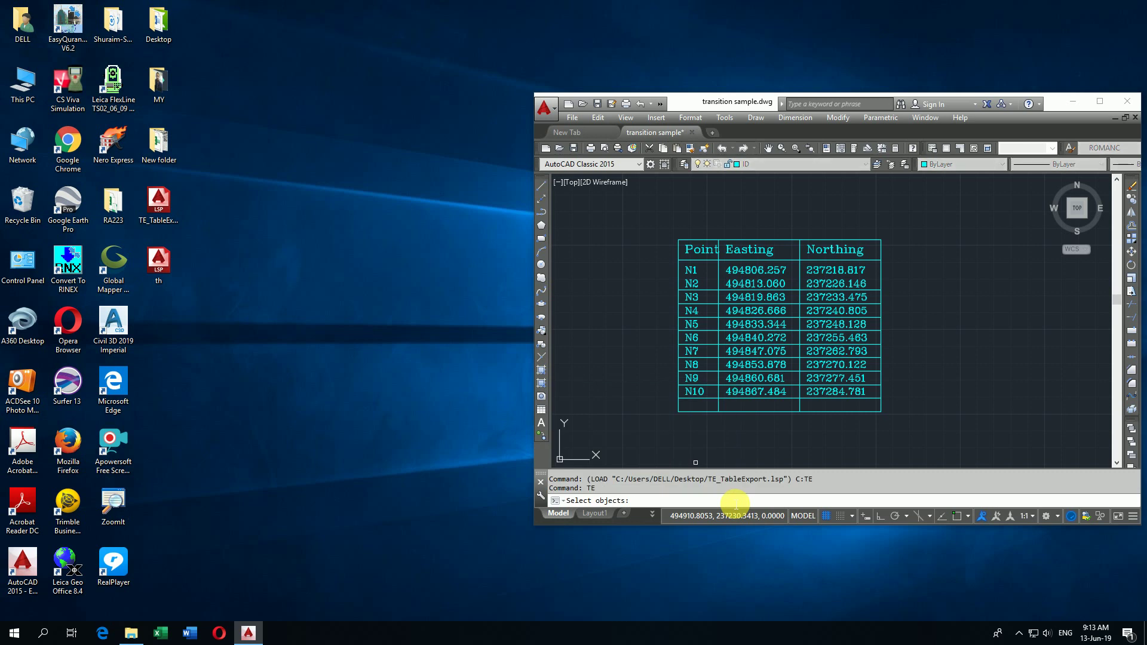
click(653, 212)
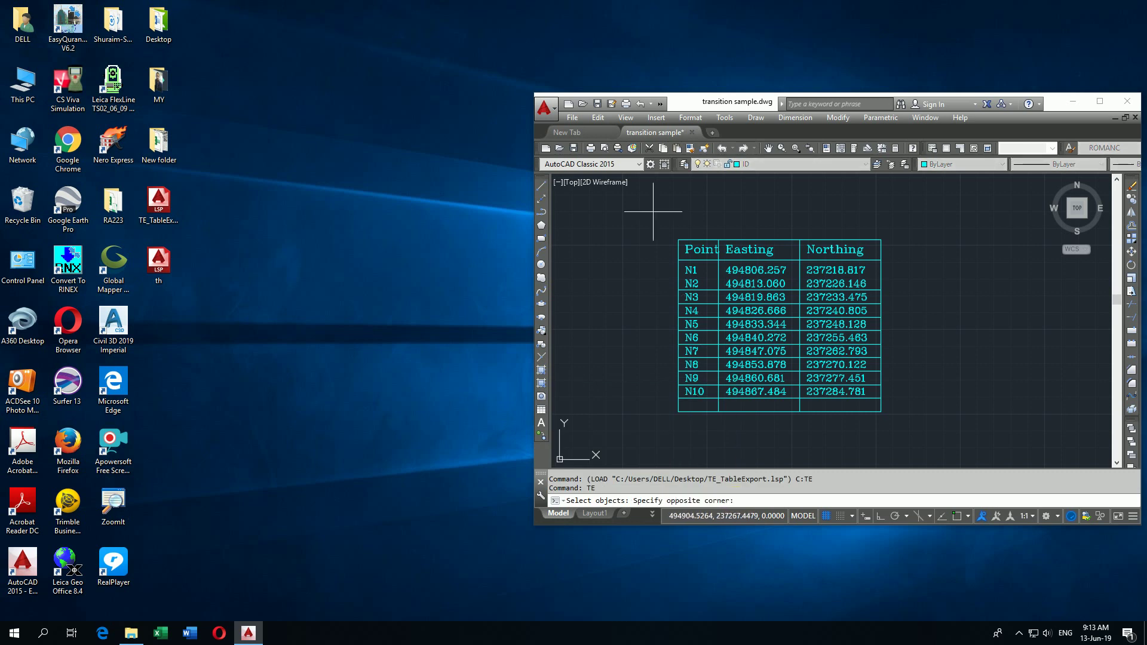
click(903, 433)
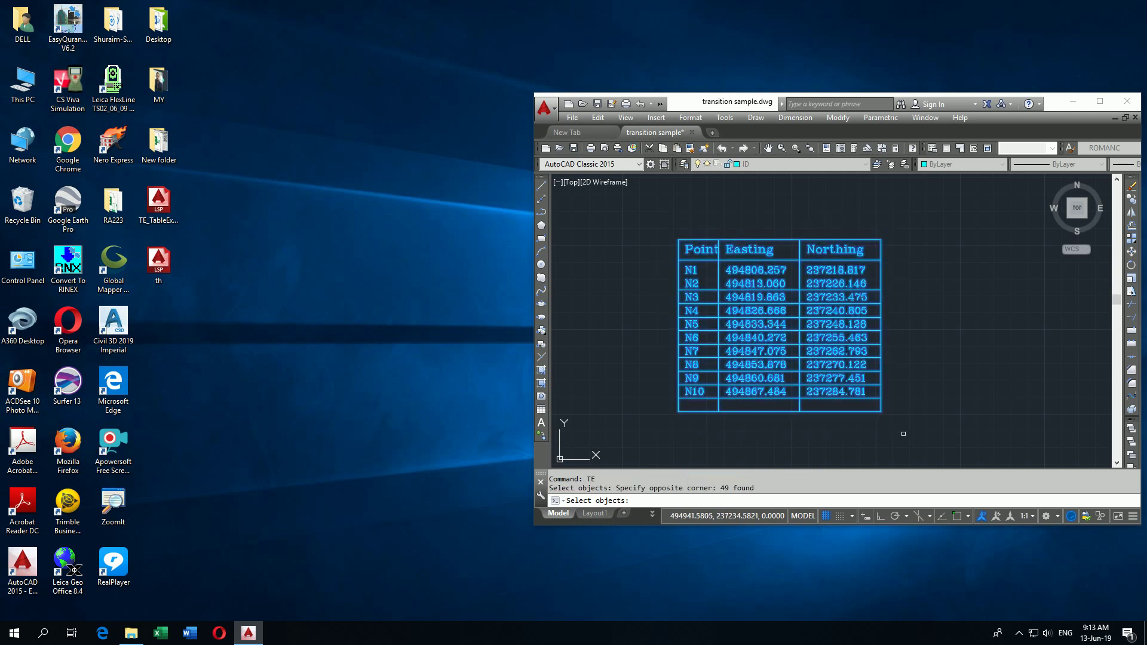
key(Return)
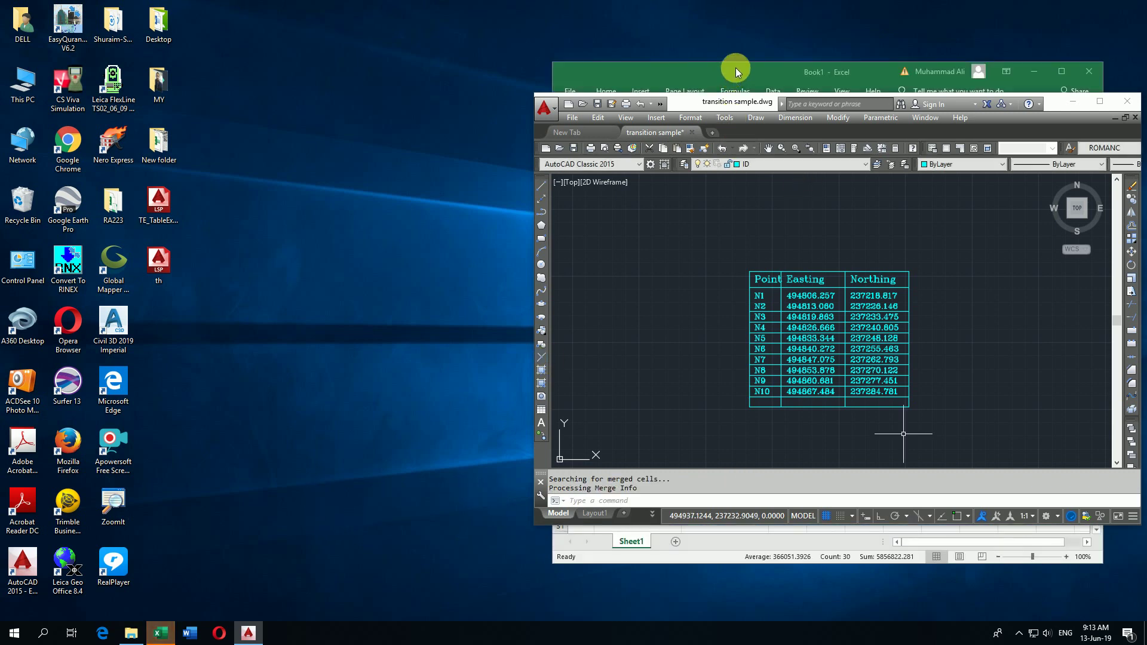
Review the exported Book1 sheet in Excel, where N1 and N2 share a row, and close it.
click(735, 68)
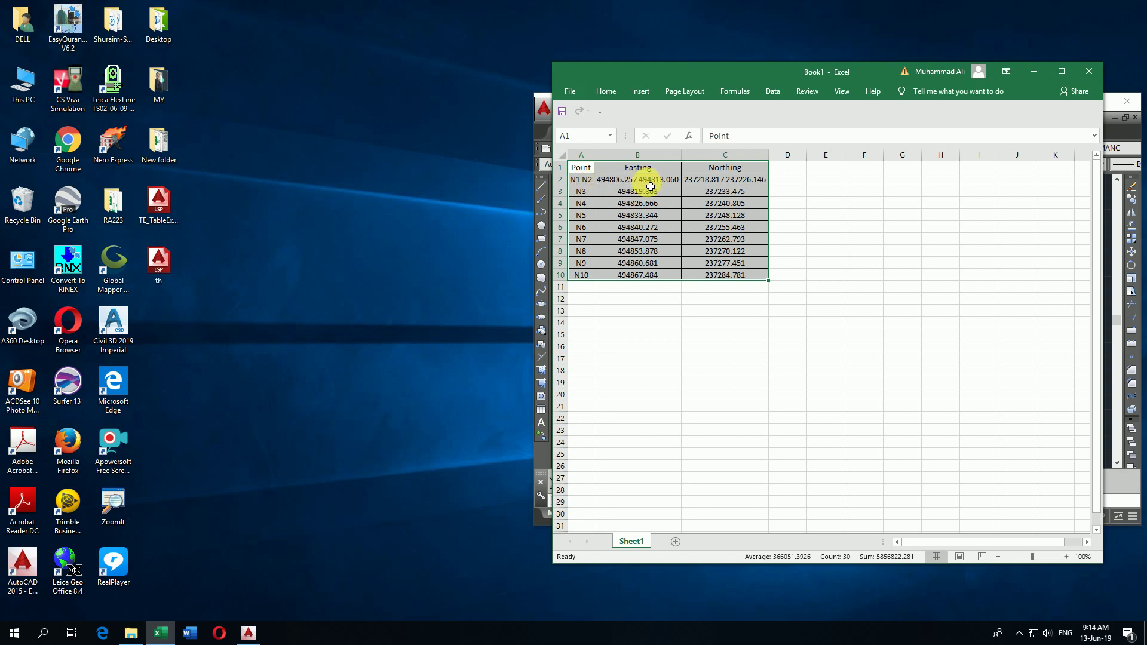
click(1088, 73)
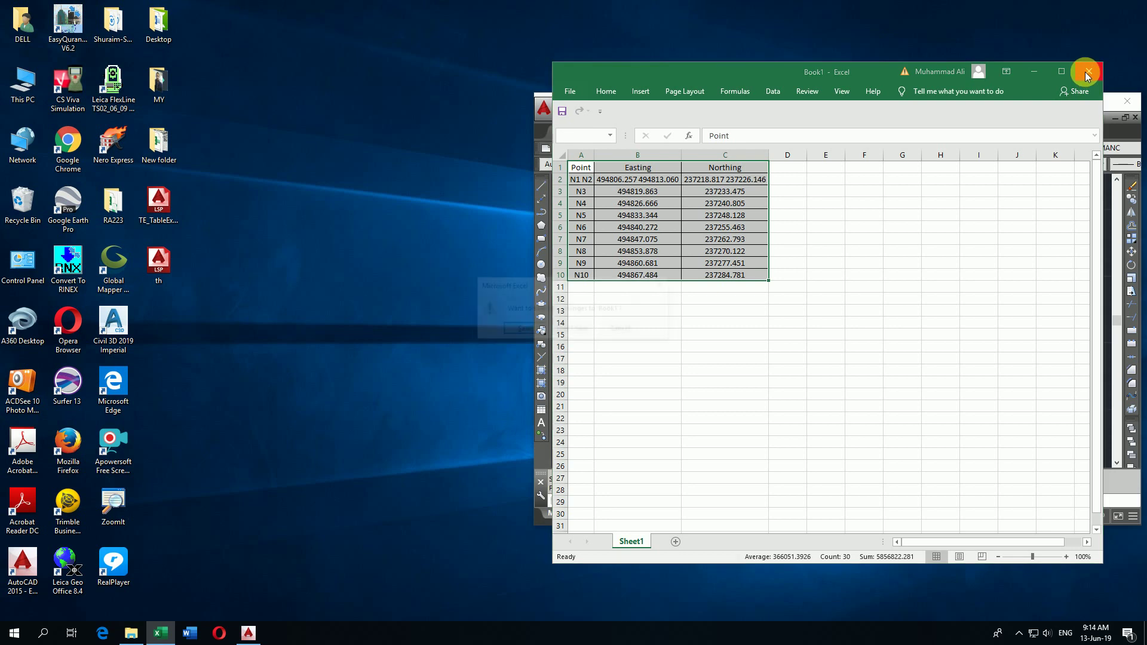
Discard the workbook and start copying the line below row N2.
click(574, 330)
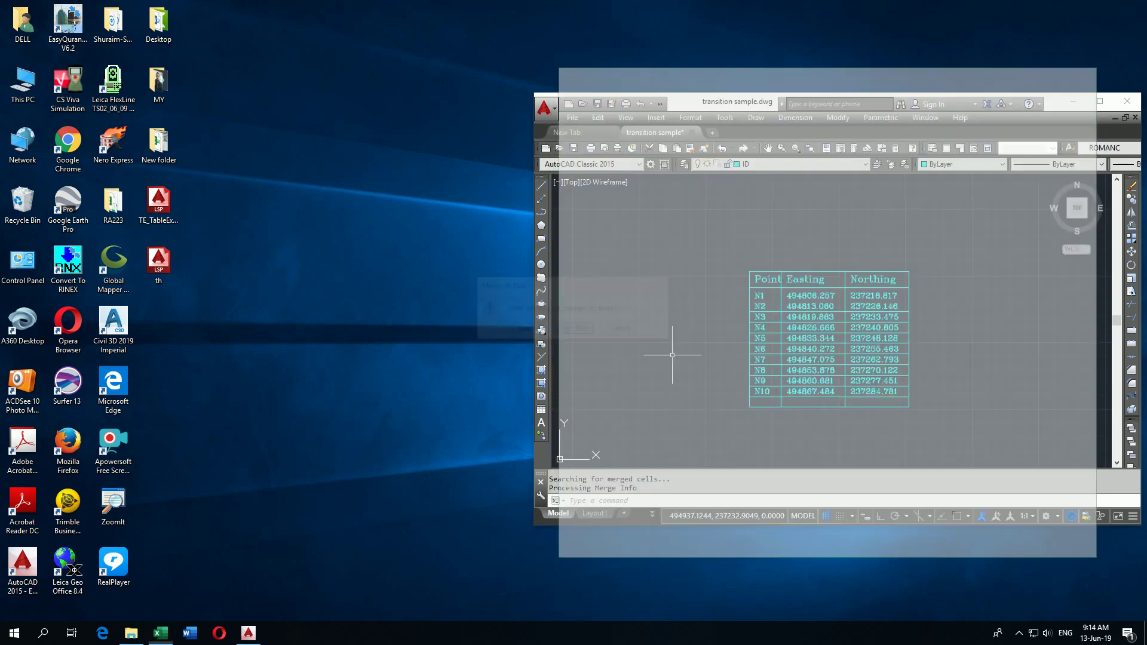
click(669, 324)
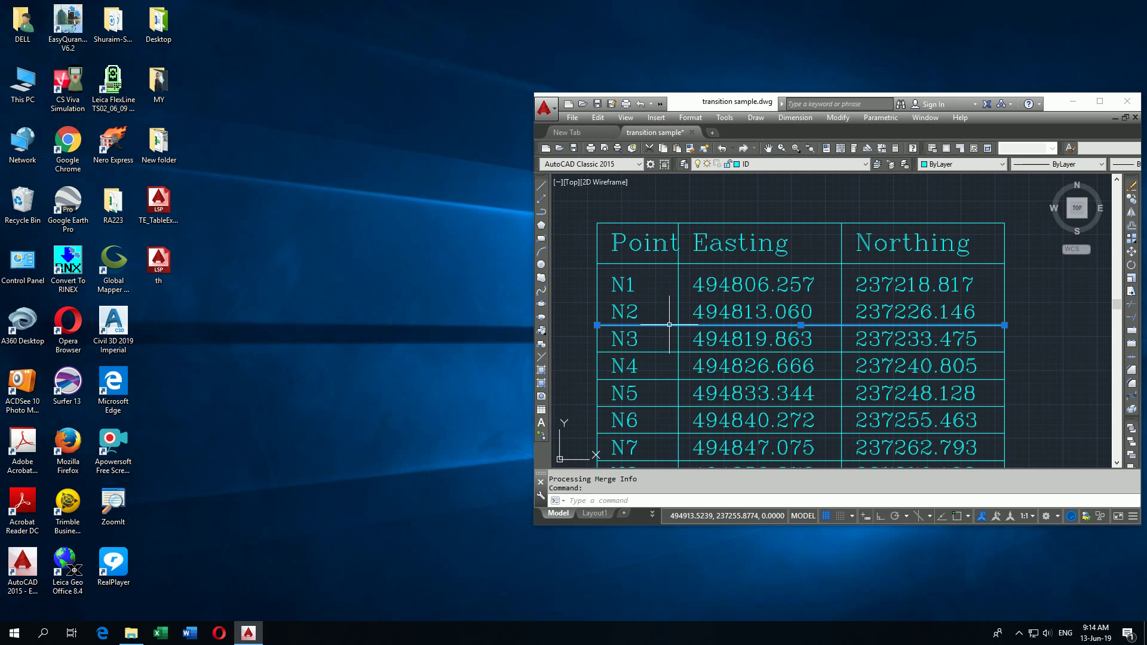
click(1130, 199)
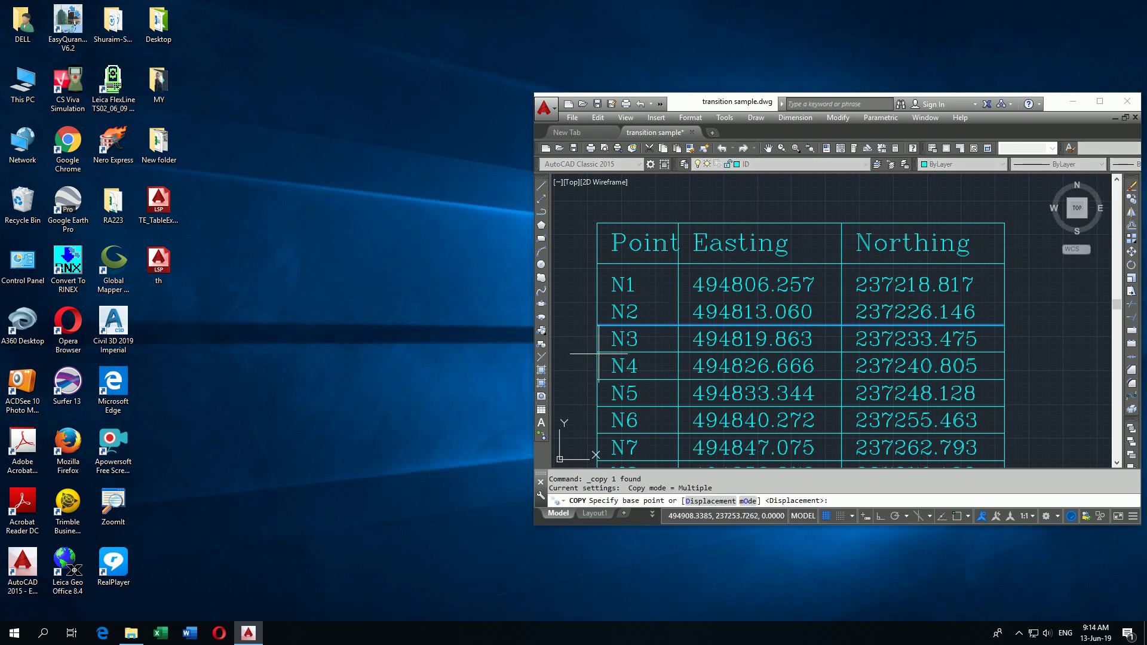
Enable Endpoint, Center, Node and Intersection object snaps in Drafting Settings.
click(855, 514)
click(866, 501)
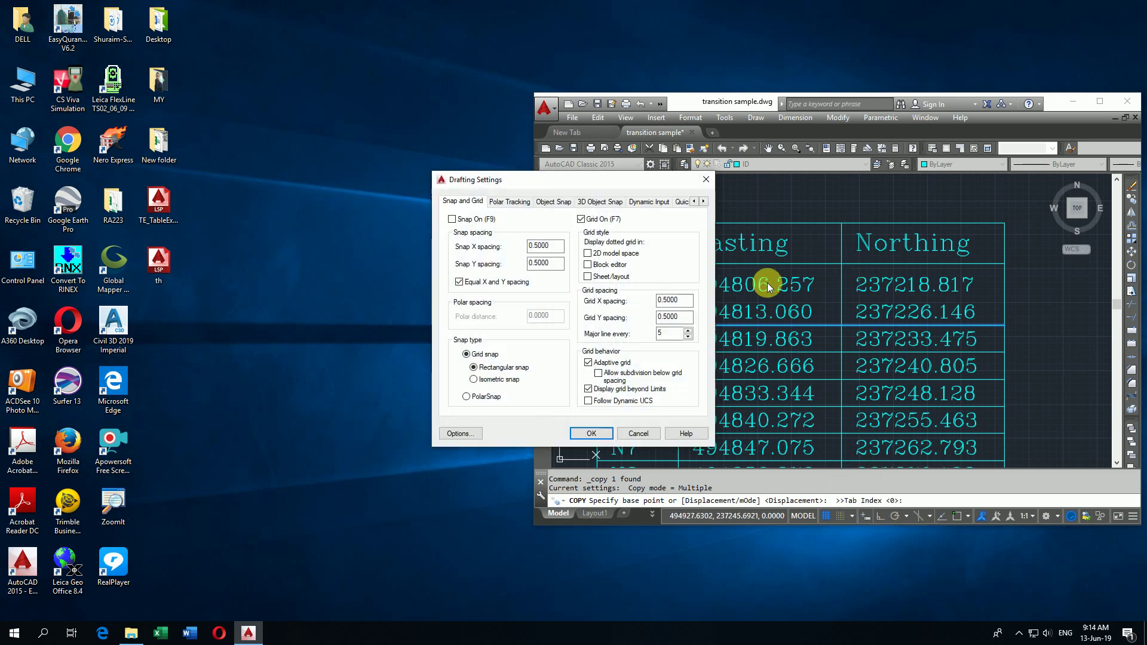
click(553, 202)
click(474, 247)
click(475, 280)
click(474, 295)
click(474, 329)
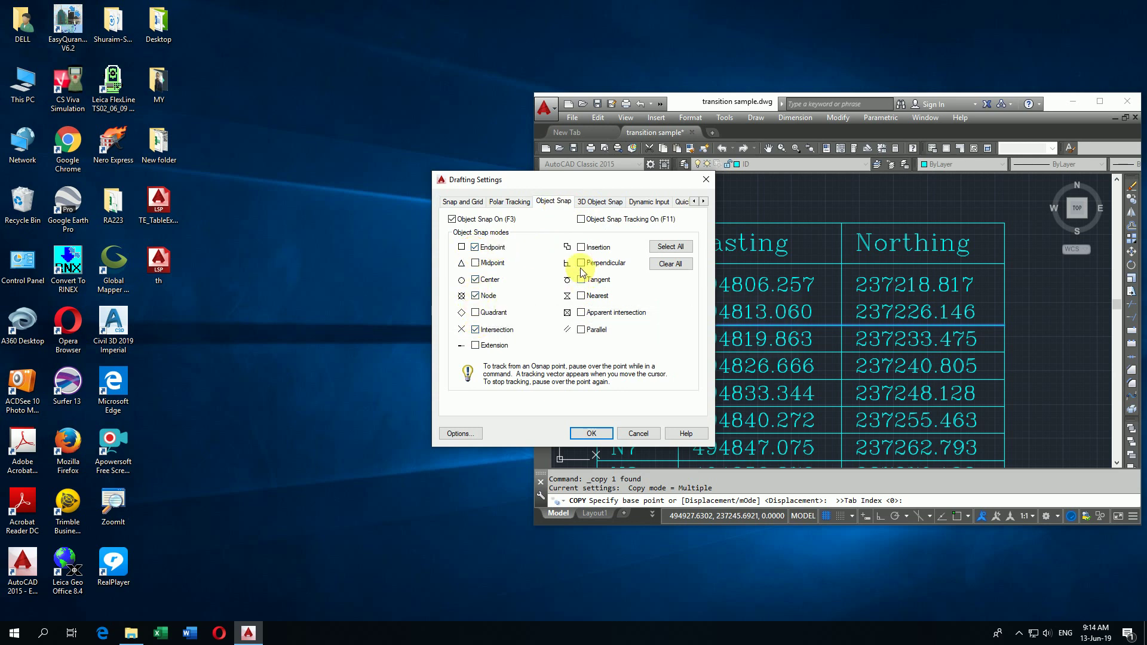
click(591, 433)
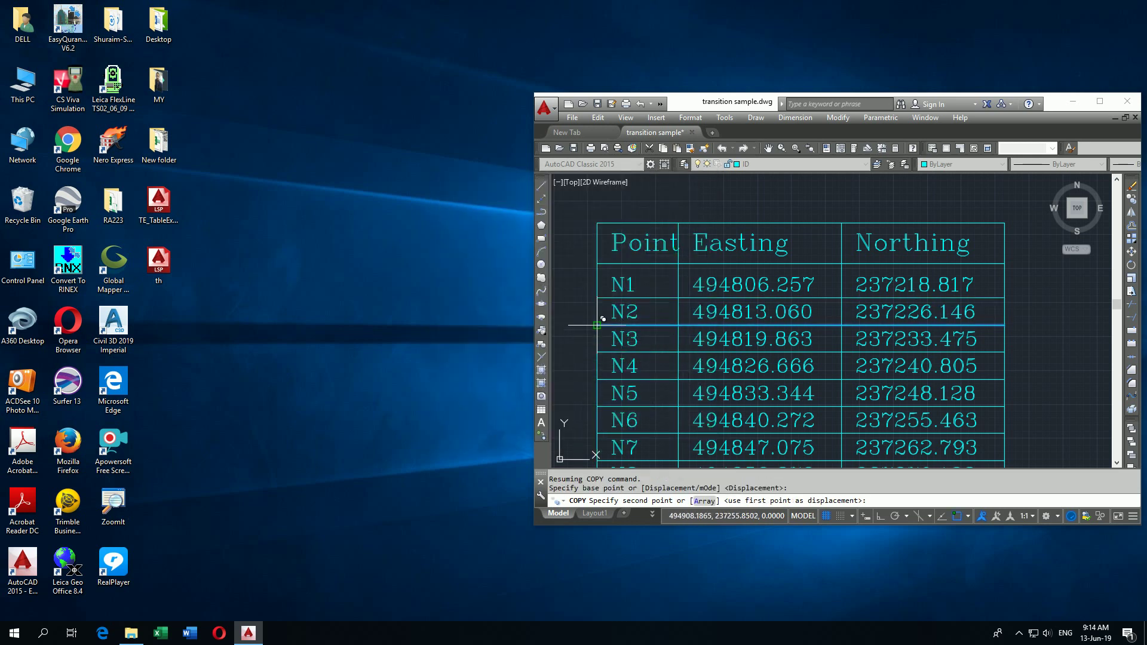
Place the copied row divider line from its left endpoint and end COPY.
click(597, 325)
right_click(538, 318)
click(553, 326)
Re-run TE on the whole table to export it to Excel again.
scroll(693, 289, down, 4)
text(t)
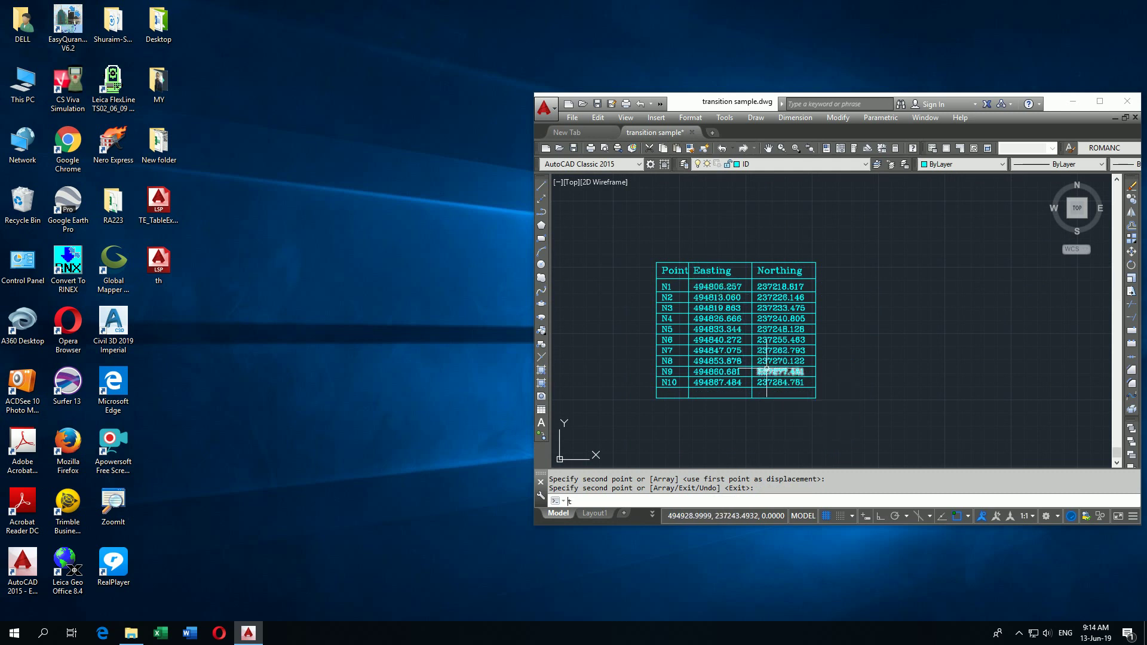
text(e)
key(Return)
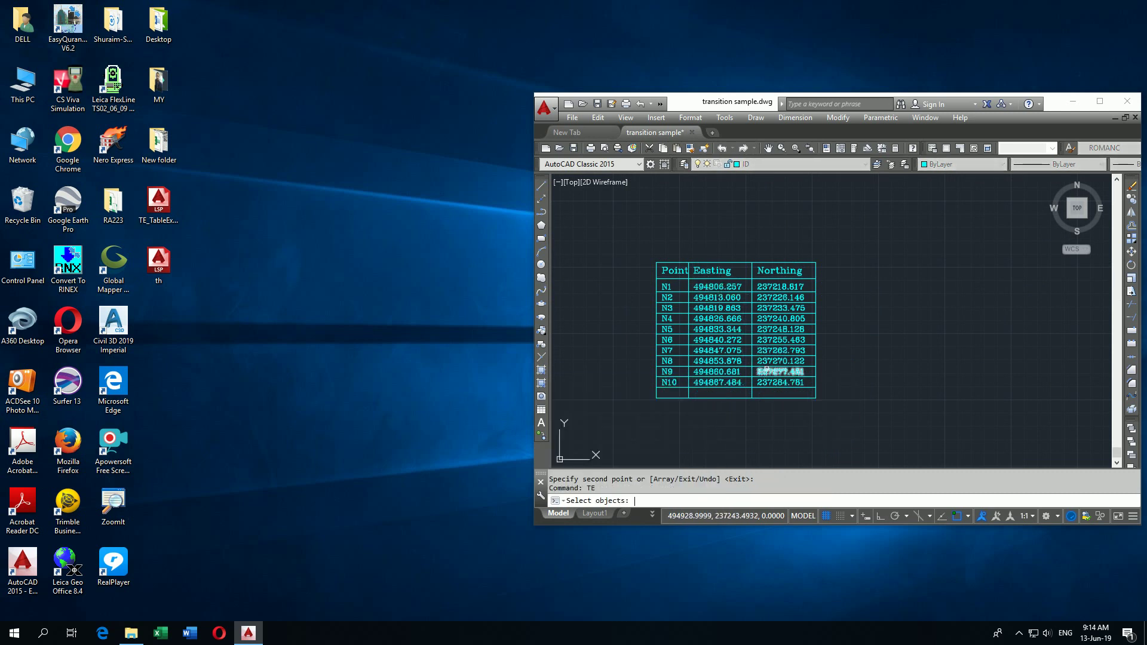
click(642, 238)
click(846, 421)
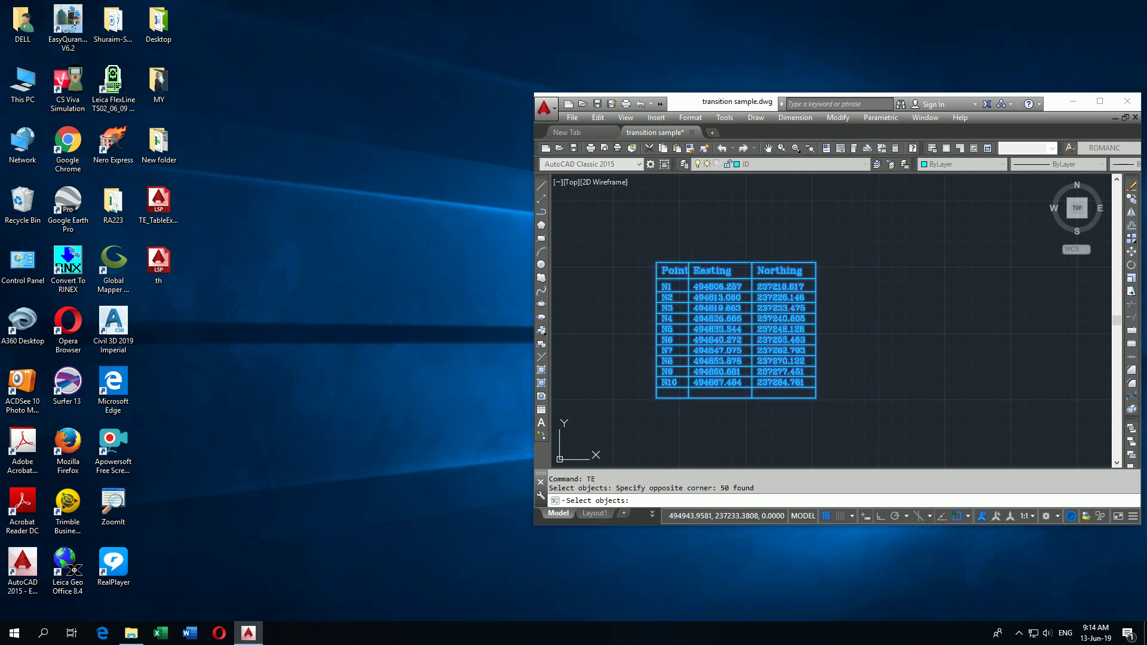
key(Return)
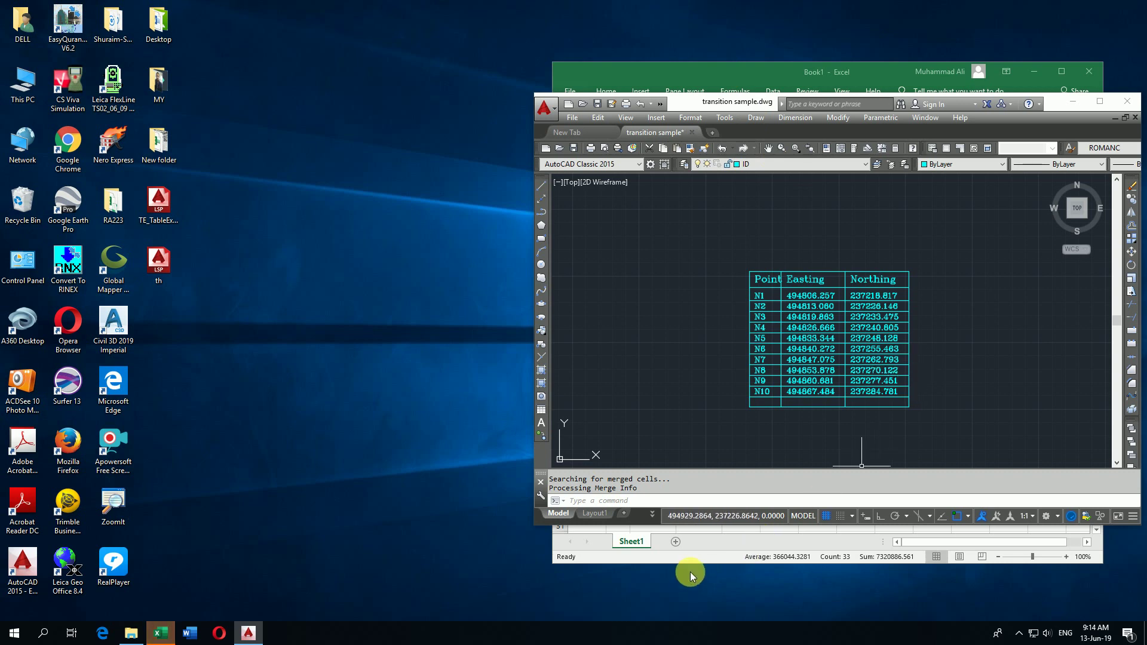
In the new Excel export, check the values in cells B2, D6 and D2.
click(690, 557)
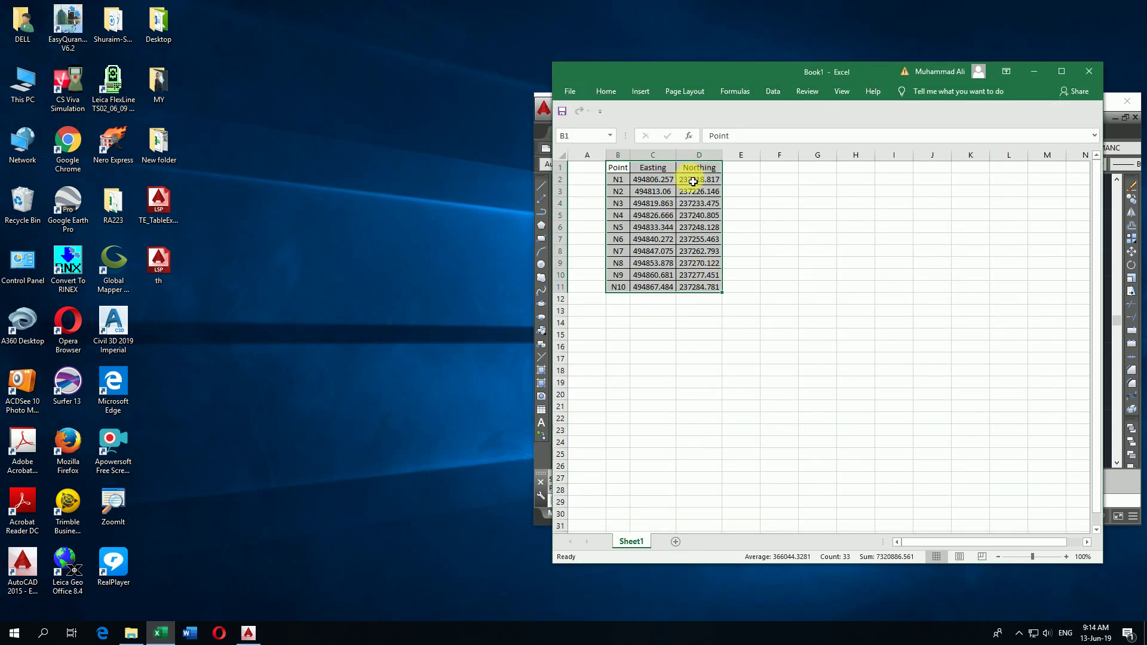
click(642, 180)
click(621, 182)
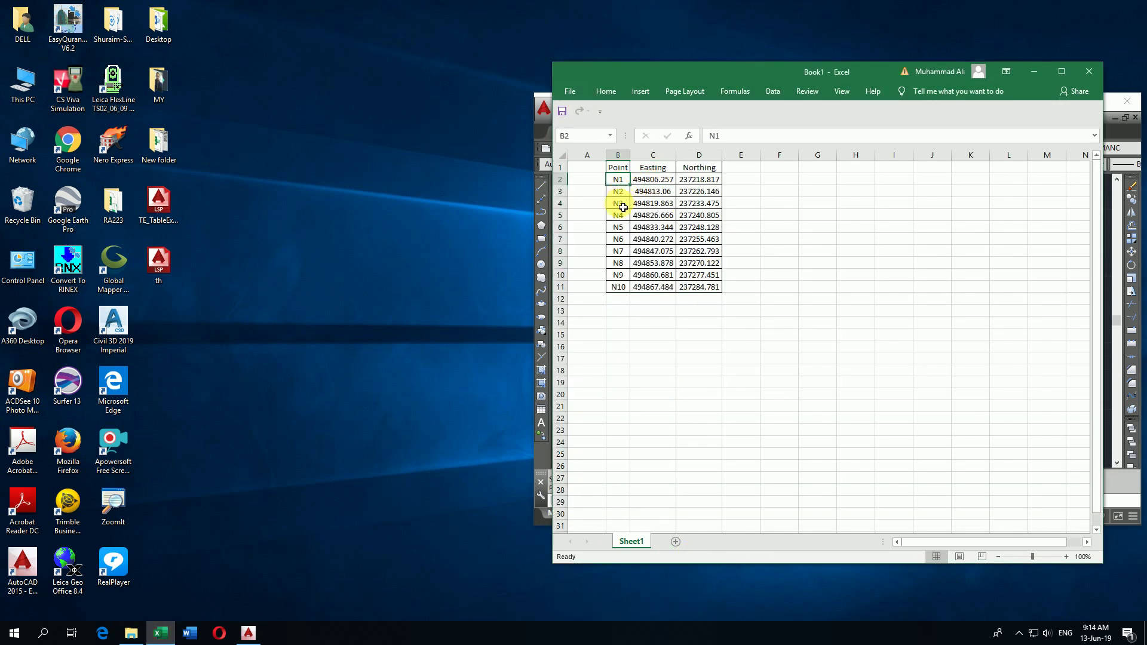
click(660, 227)
click(711, 228)
click(695, 182)
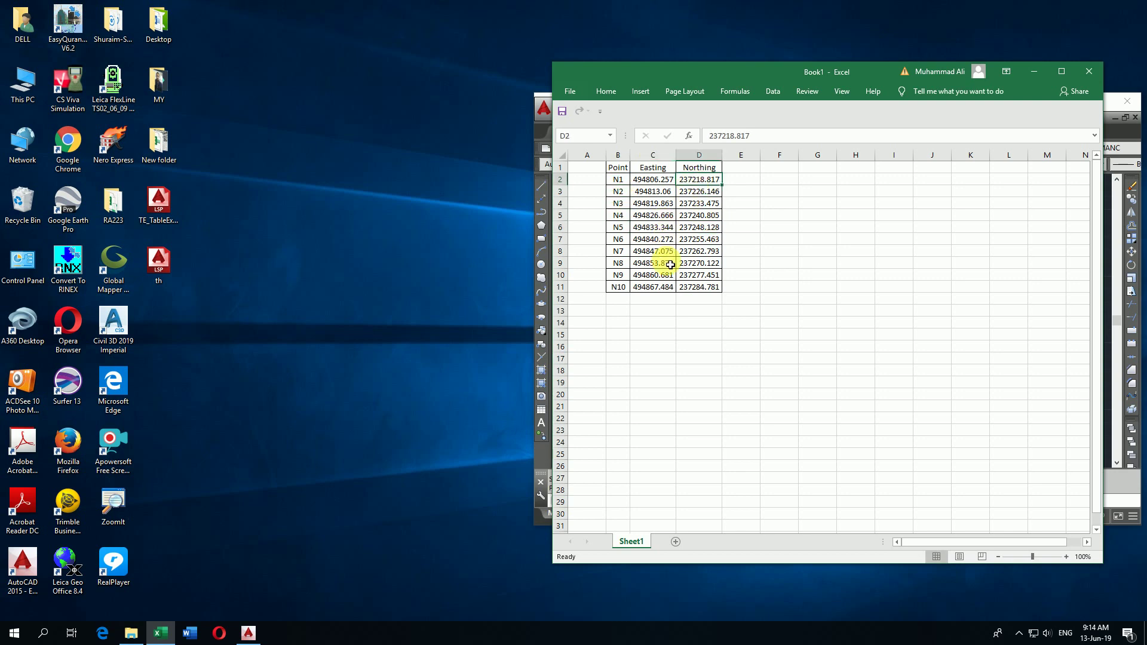